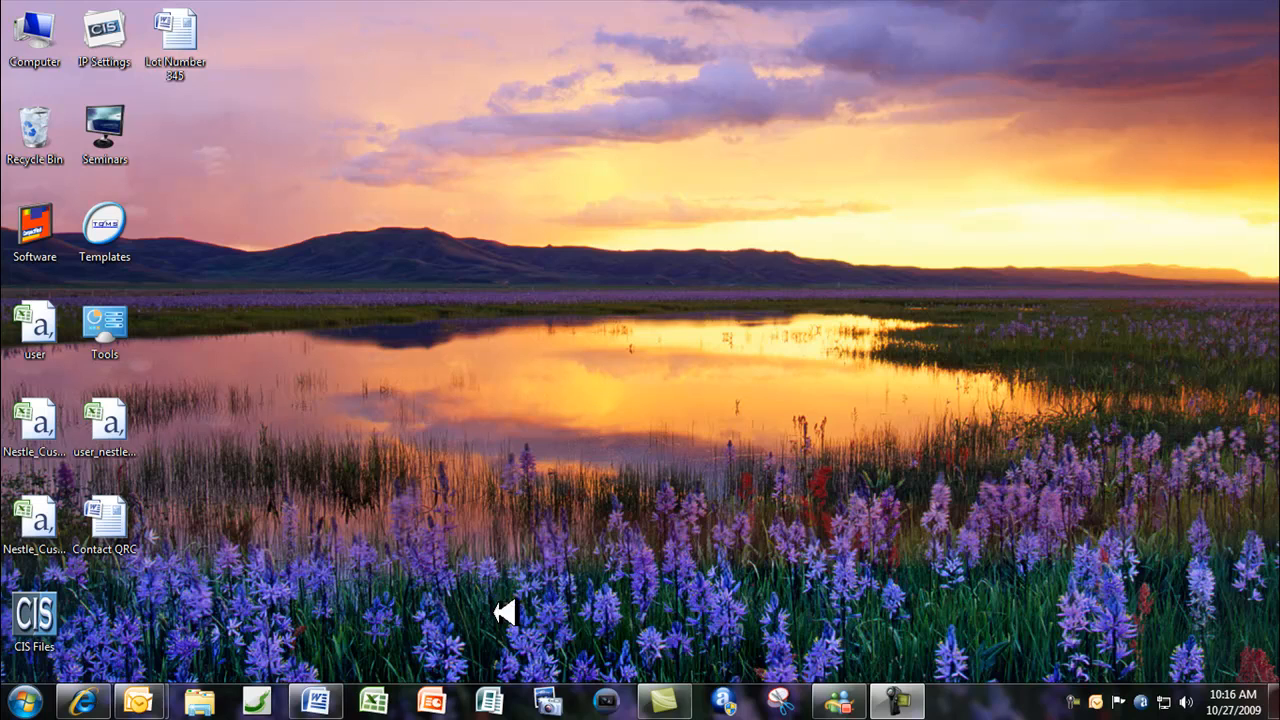
Step: In a blank Word document, insert the text of the file Inspection Report Lot 566 from the Final Inspection folder
{"action": "left_click", "coordinate": [330, 703]}
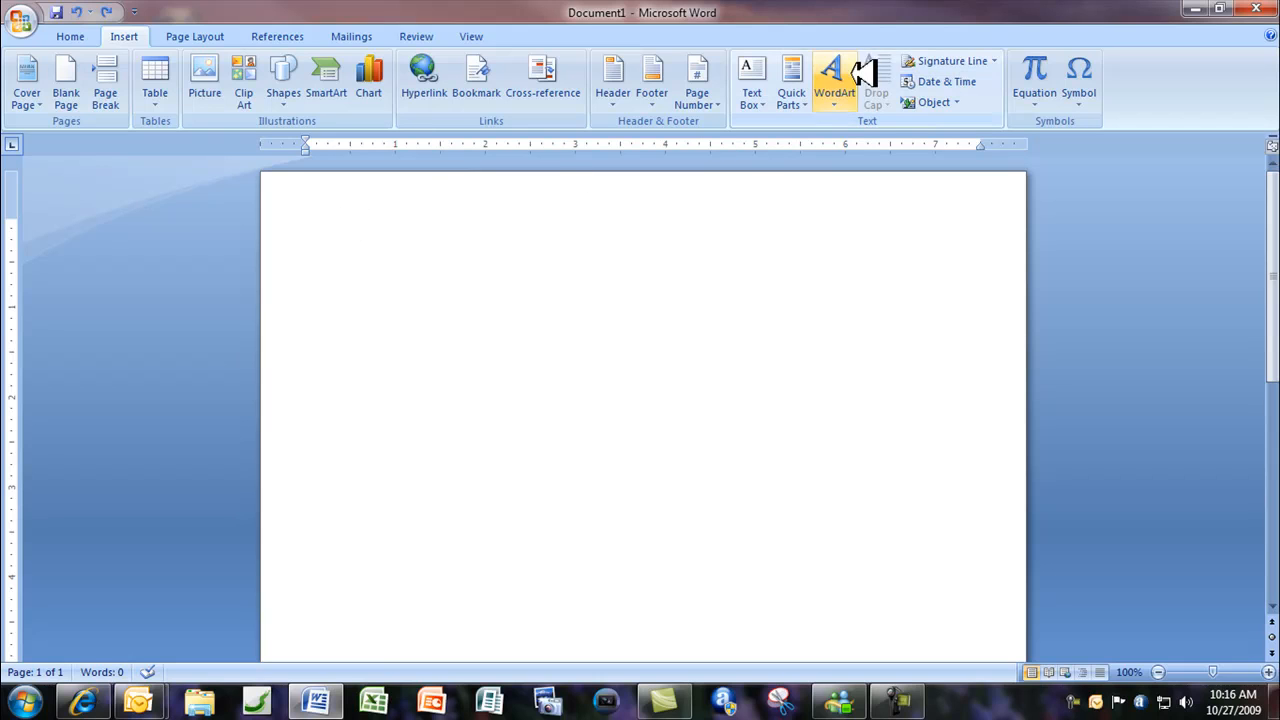
{"action": "left_click", "coordinate": [957, 102]}
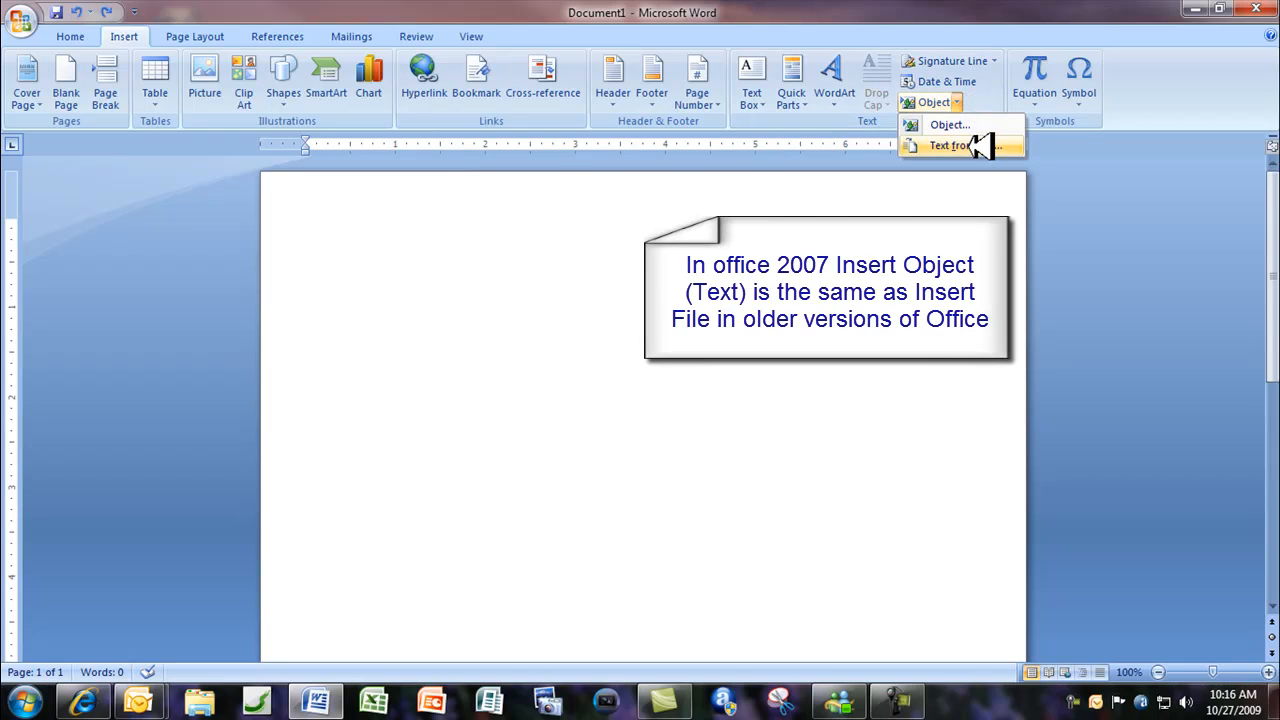
{"action": "left_click", "coordinate": [968, 146]}
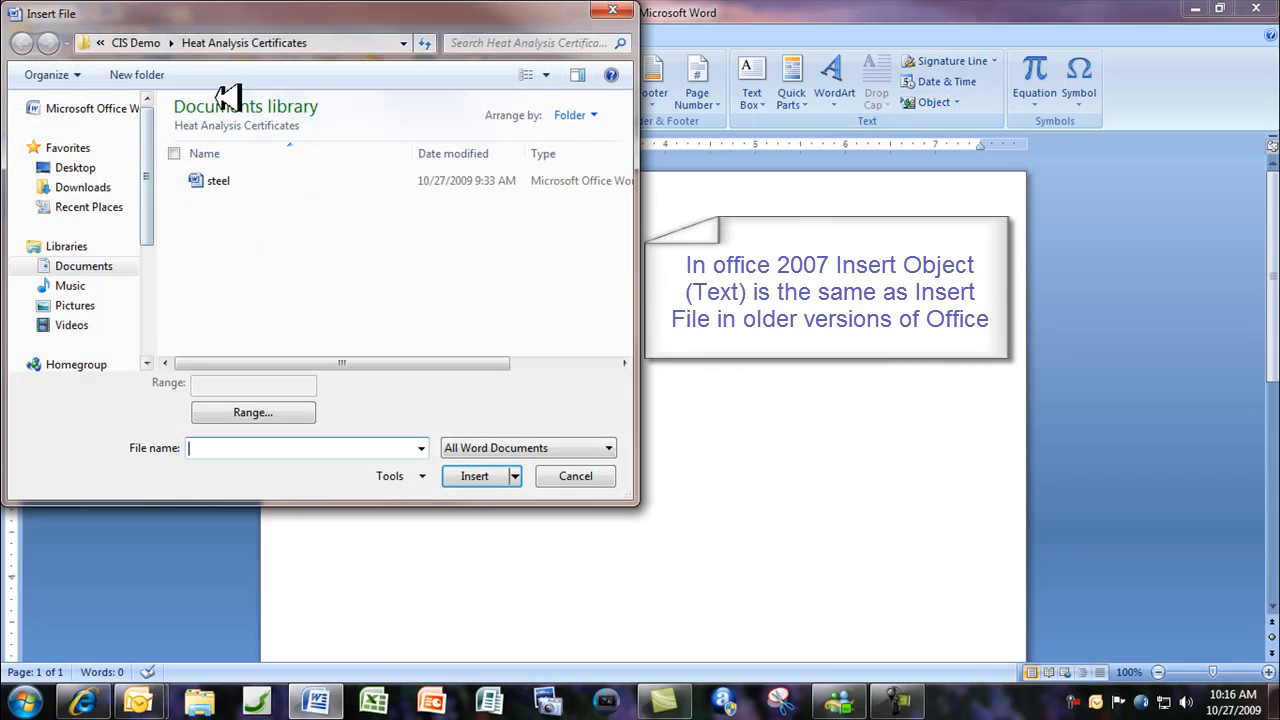
{"action": "left_click", "coordinate": [135, 43]}
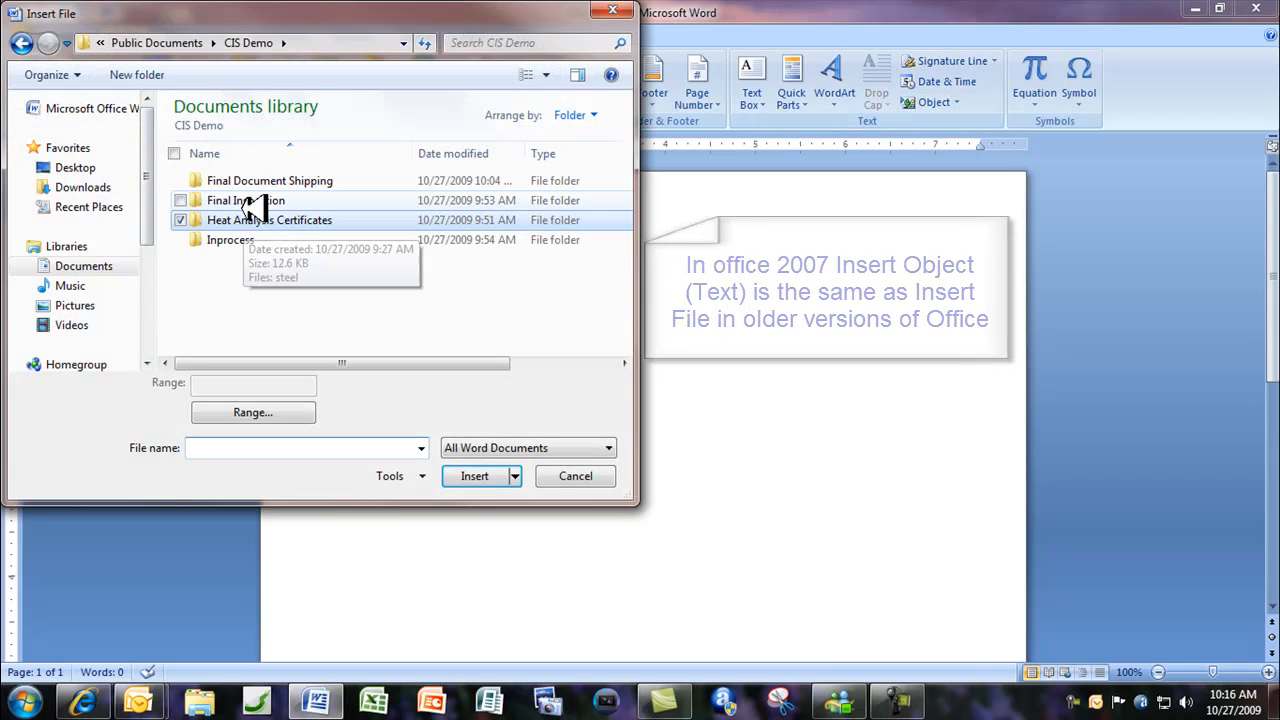
{"action": "double_click", "coordinate": [250, 200]}
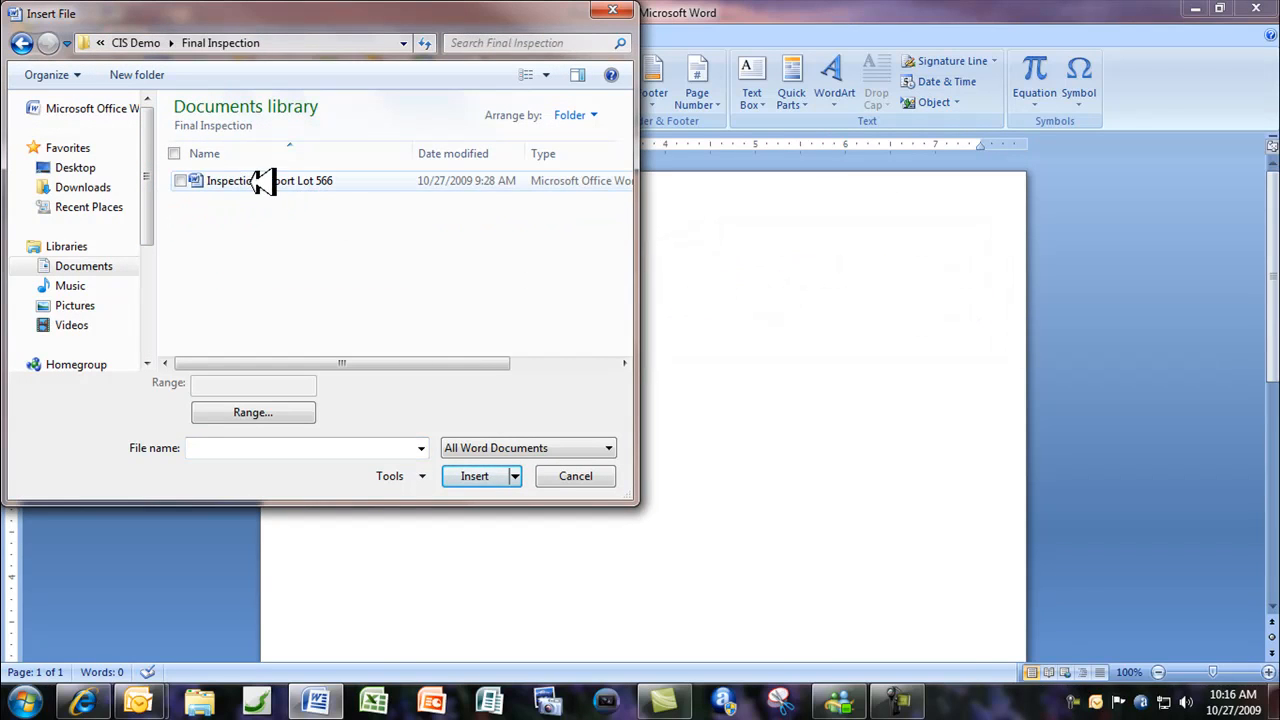
{"action": "double_click", "coordinate": [262, 181]}
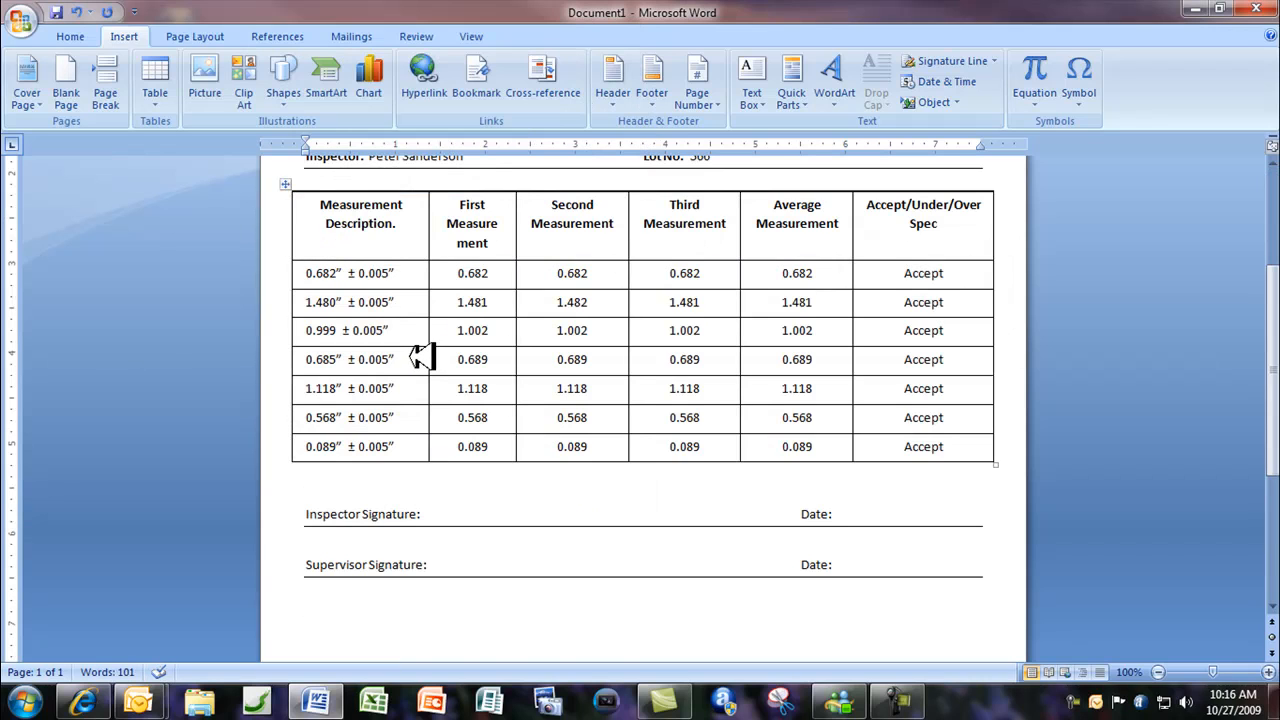
{"action": "scroll", "coordinate": [424, 355], "scroll_direction": "up", "scroll_amount": 4}
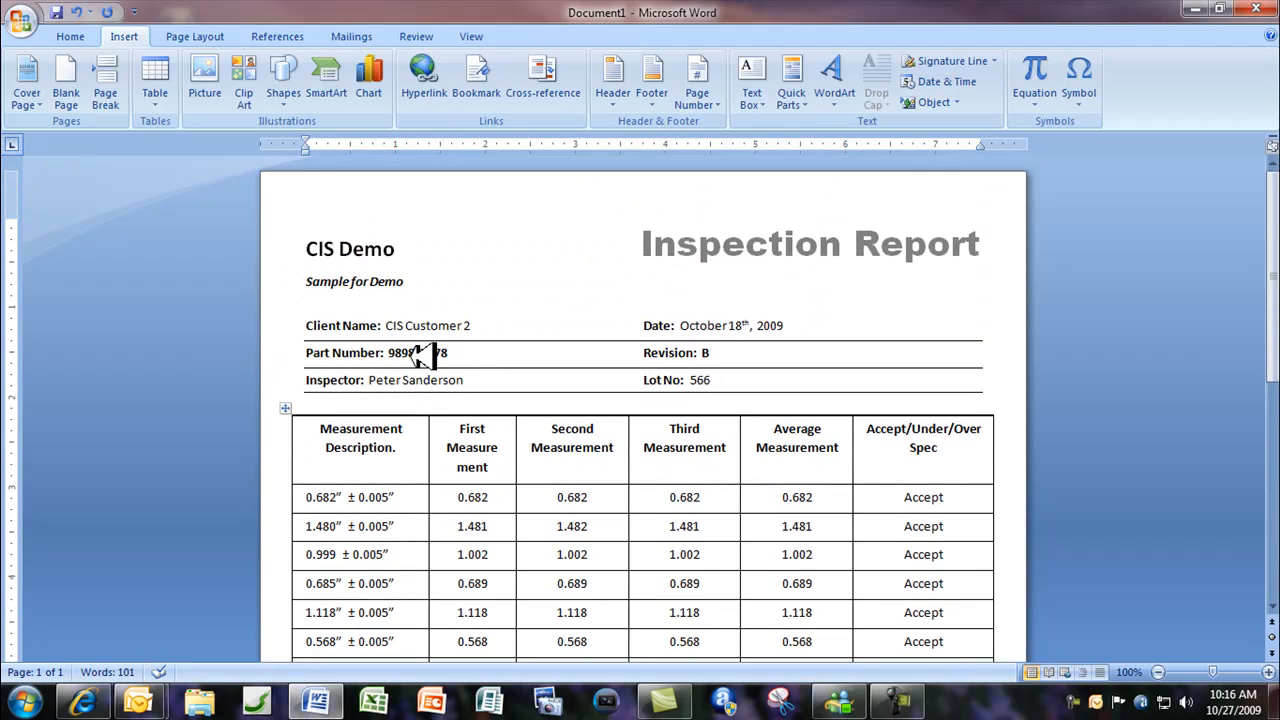
Step: Add a page break after the inspection report and insert the text of the steel file from the Heat Analysis Certificates folder
{"action": "scroll", "coordinate": [424, 355], "scroll_direction": "down", "scroll_amount": 8}
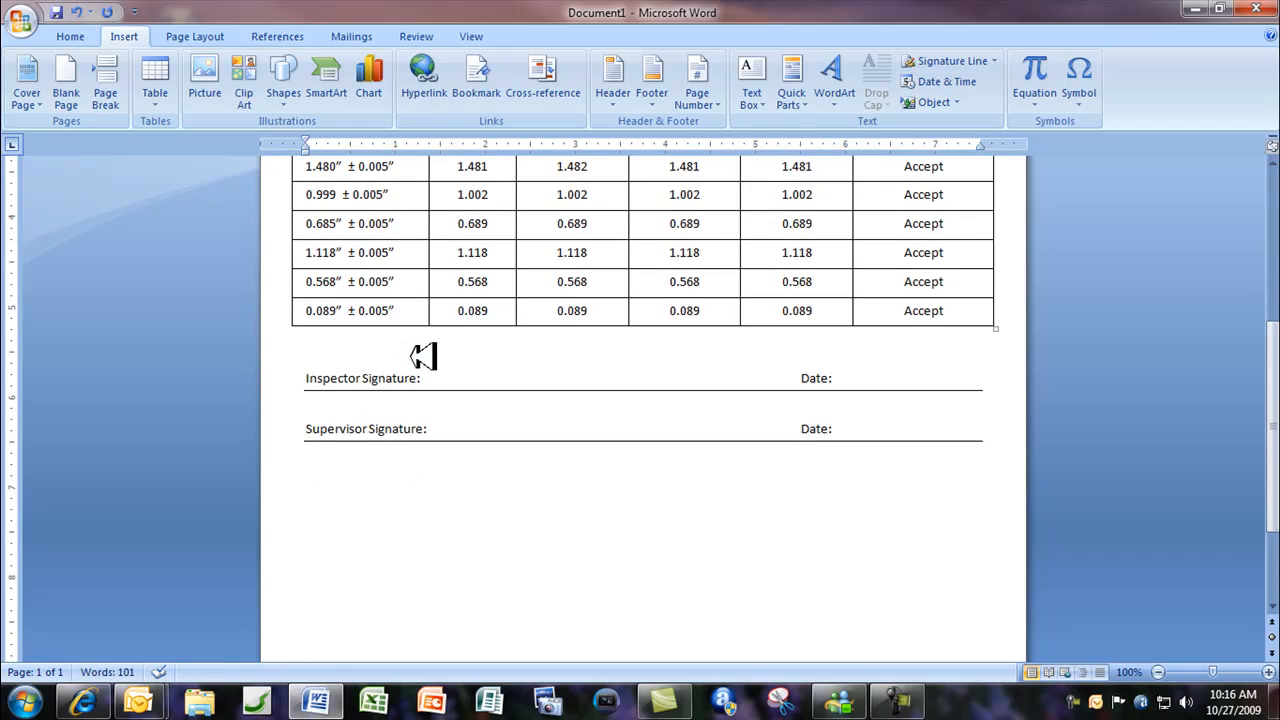
{"action": "left_click", "coordinate": [105, 95]}
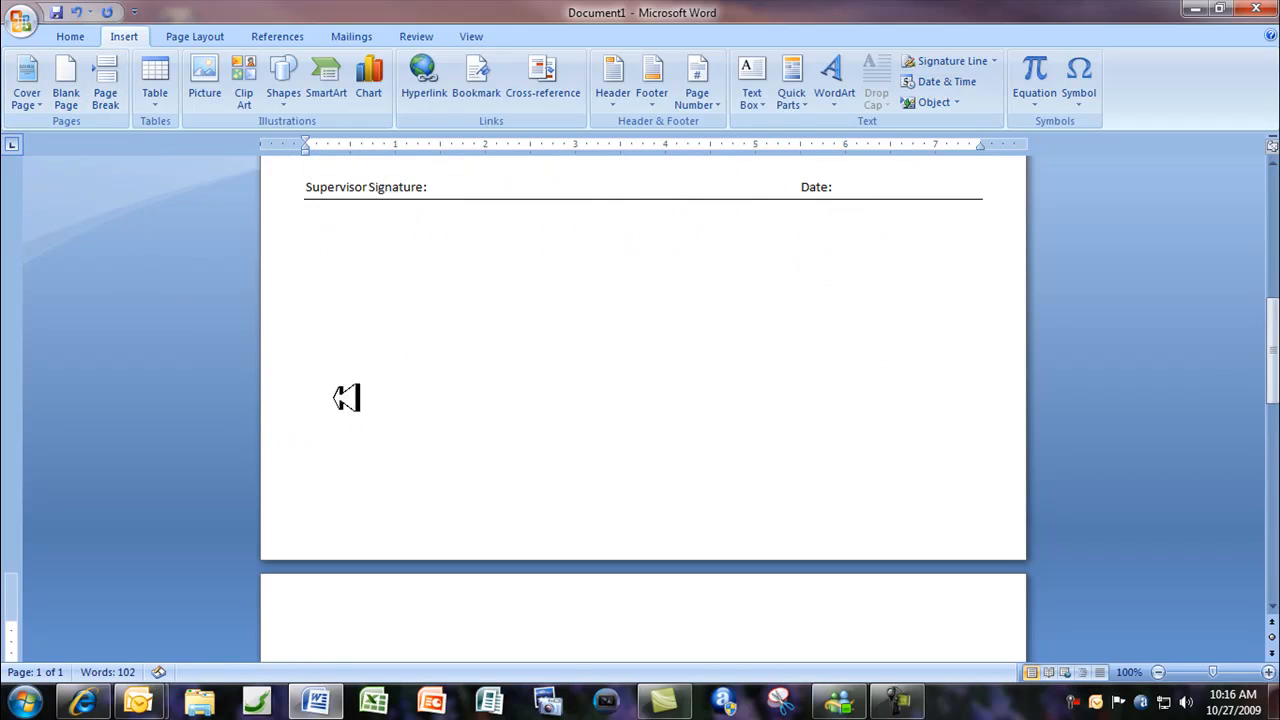
{"action": "left_click", "coordinate": [956, 102]}
{"action": "left_click", "coordinate": [970, 146]}
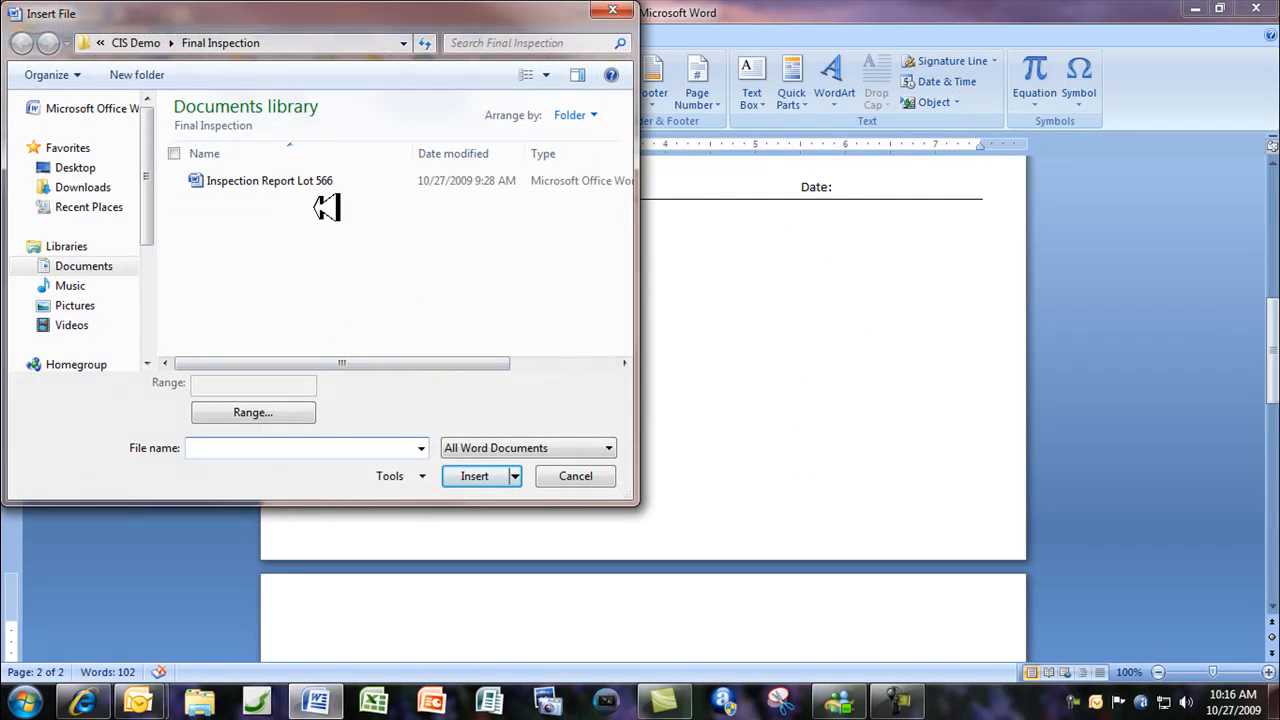
{"action": "left_click", "coordinate": [150, 42]}
{"action": "double_click", "coordinate": [280, 218]}
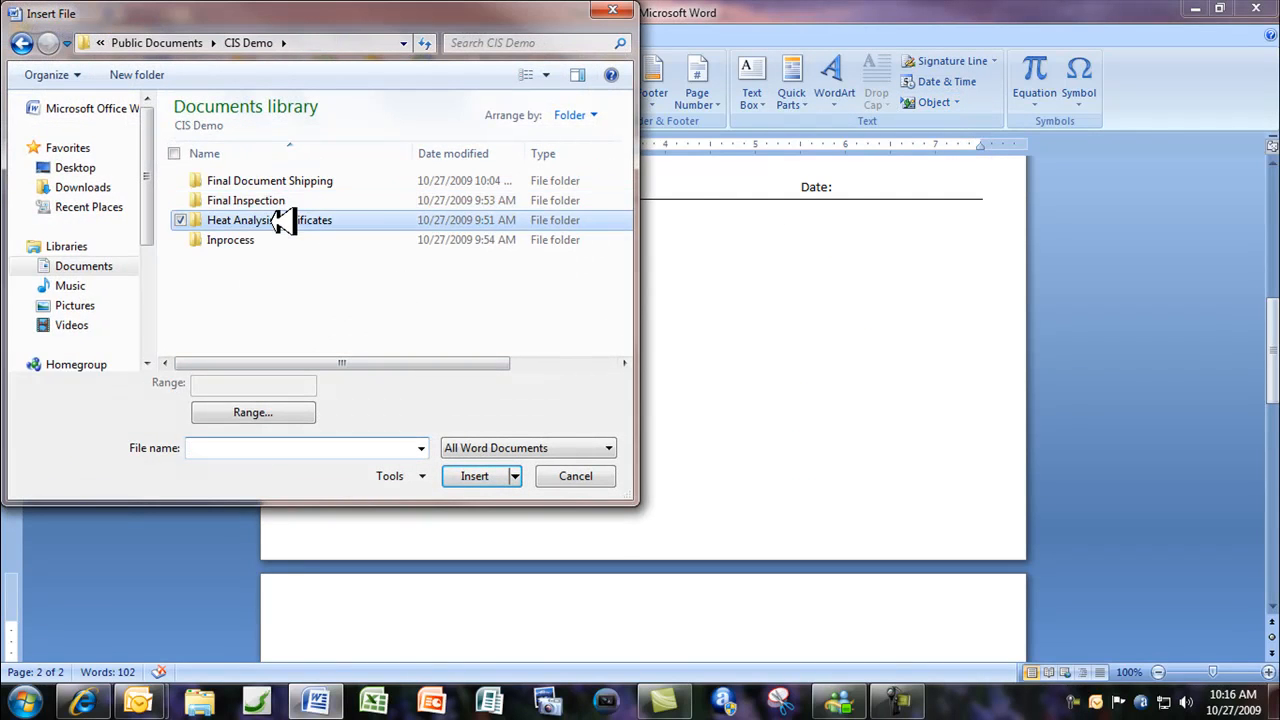
{"action": "double_click", "coordinate": [220, 180]}
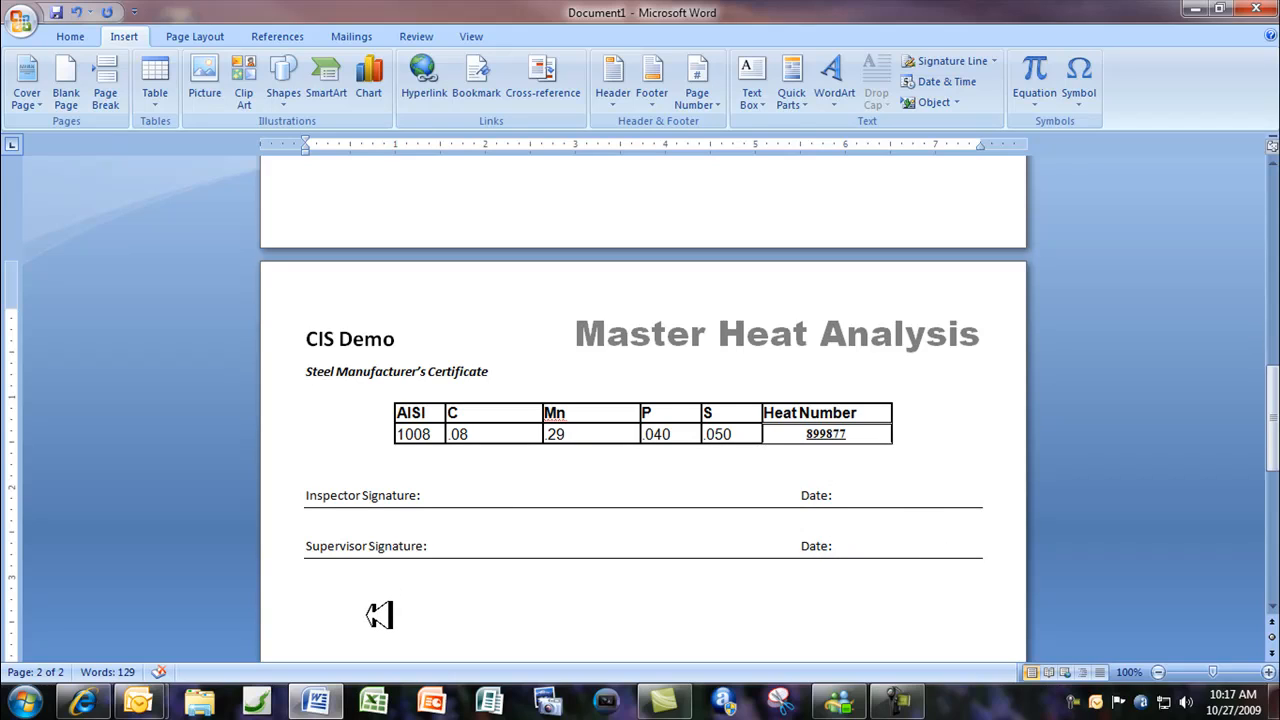
Step: Publish the combined document as a PDF named "lot 668" in the Final Document Shipping folder
{"action": "left_click", "coordinate": [20, 18]}
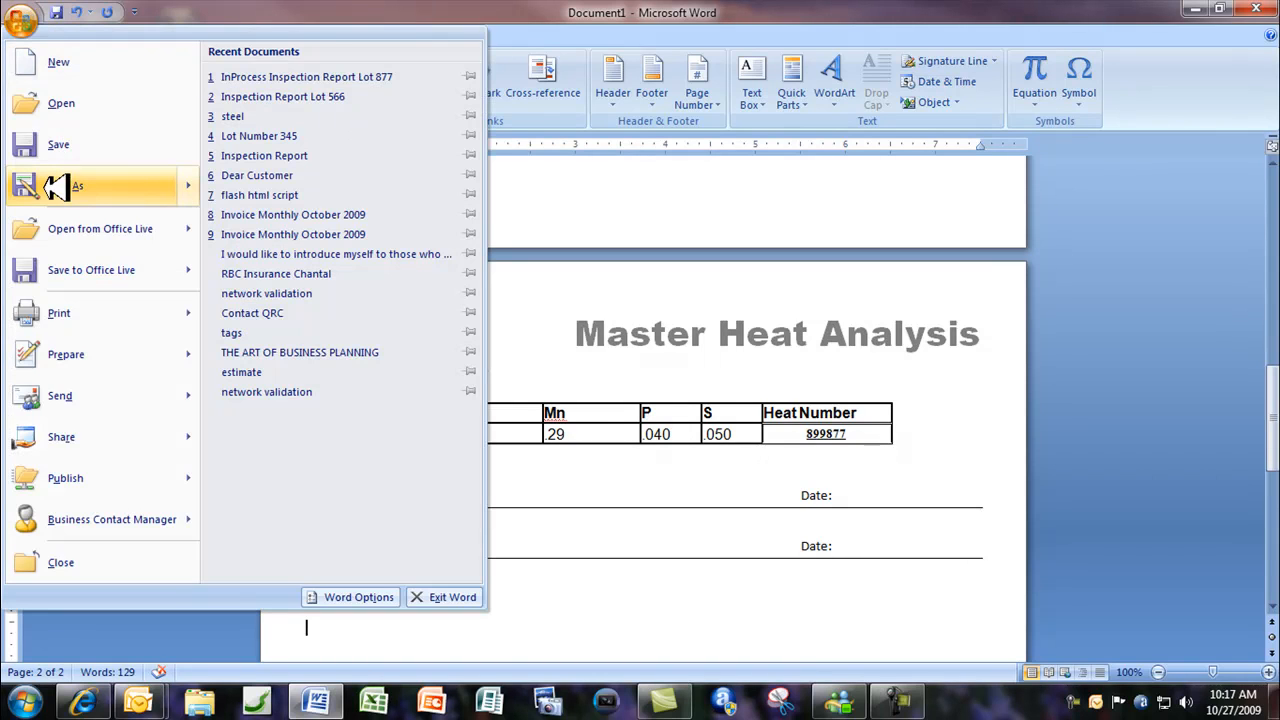
{"action": "mouse_move", "coordinate": [63, 186]}
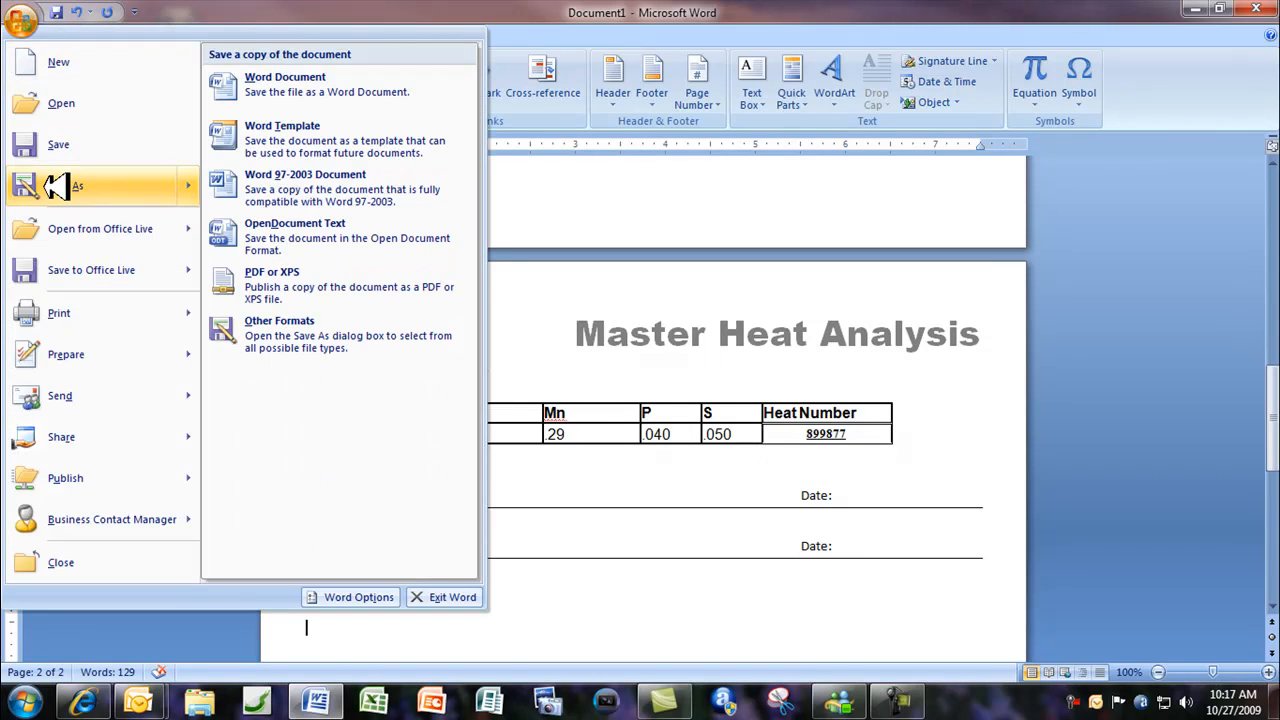
{"action": "left_click", "coordinate": [290, 279]}
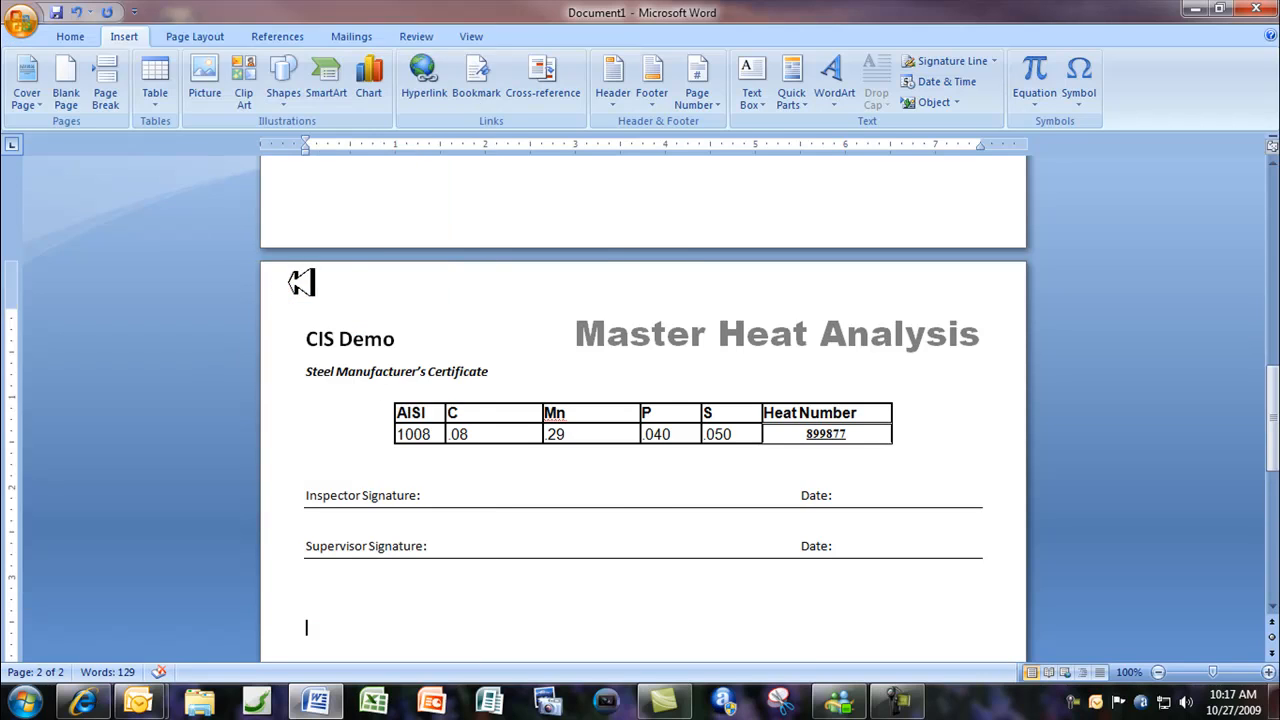
{"action": "left_click", "coordinate": [150, 42]}
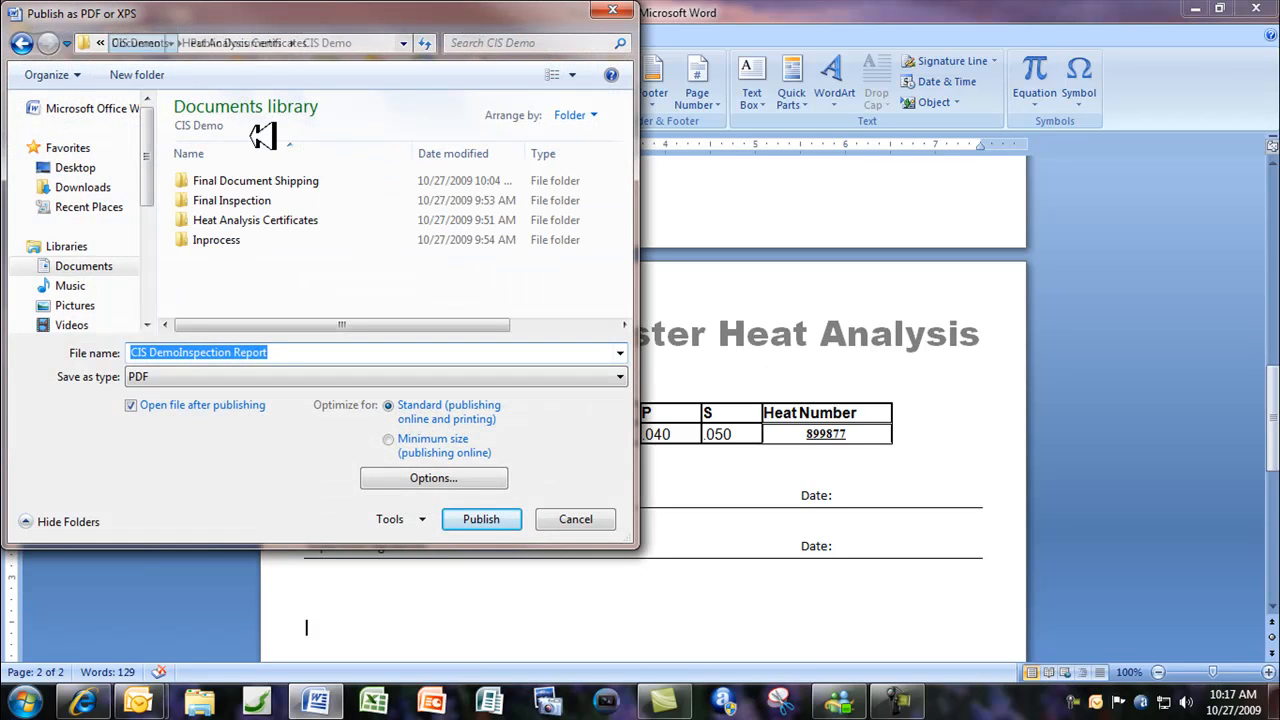
{"action": "double_click", "coordinate": [257, 180]}
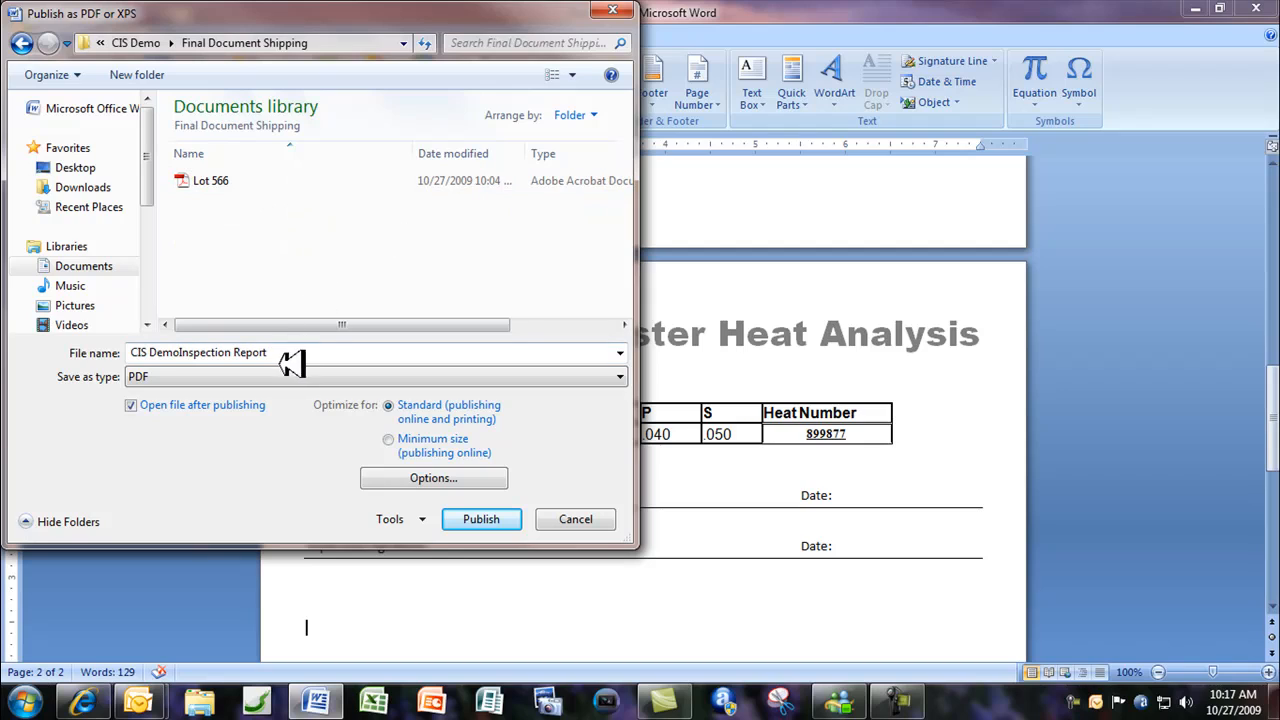
{"action": "left_click_drag", "start_coordinate": [289, 358], "coordinate": [105, 335]}
{"action": "type", "text": "lo"}
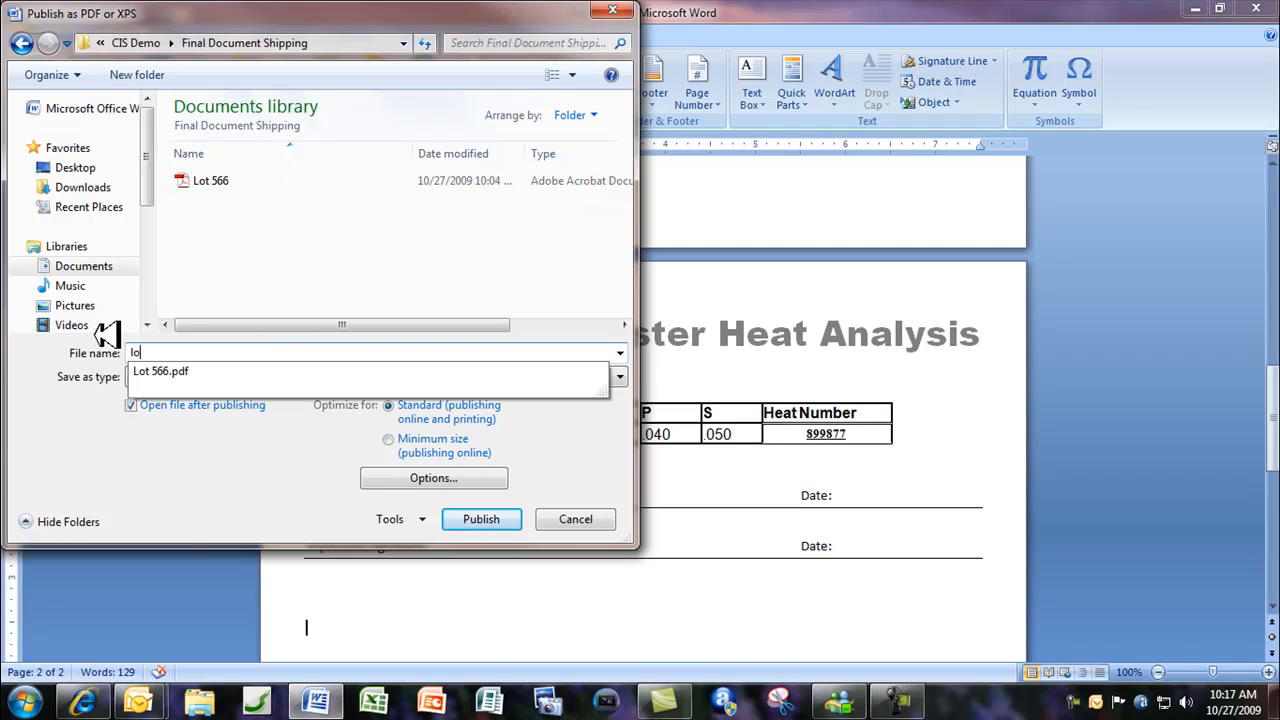
{"action": "type", "text": "t 668"}
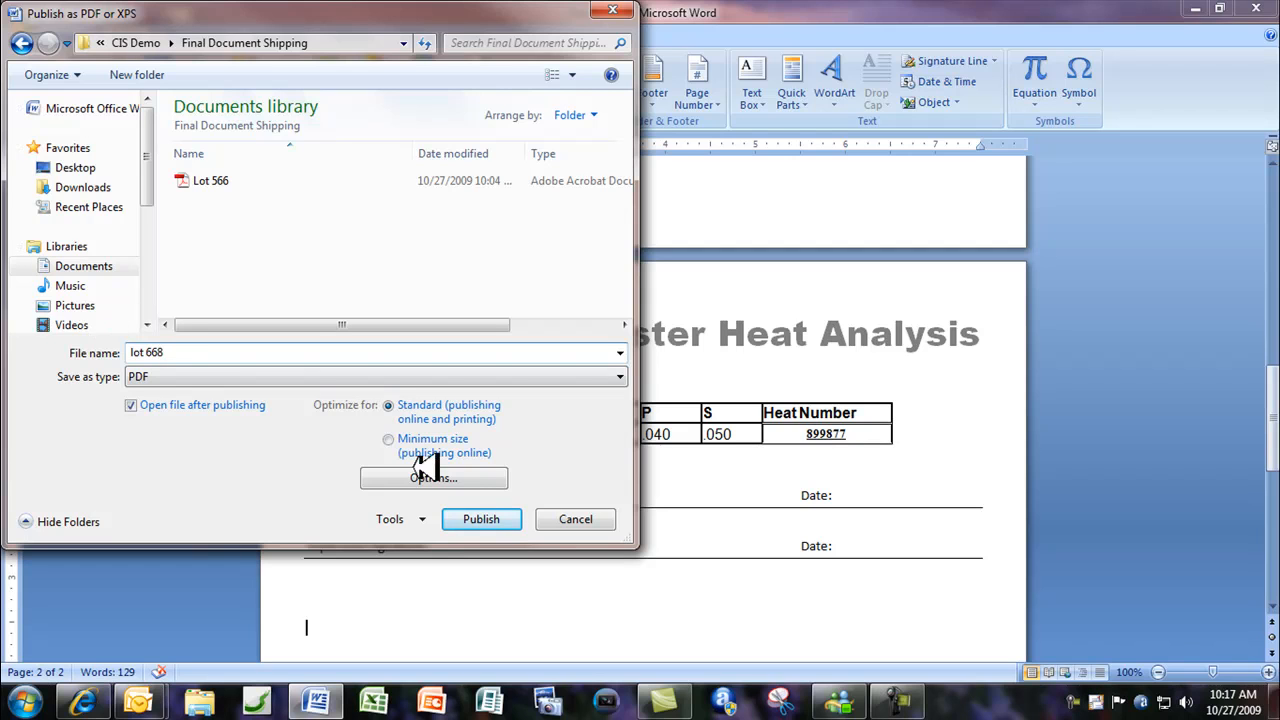
{"action": "left_click", "coordinate": [484, 518]}
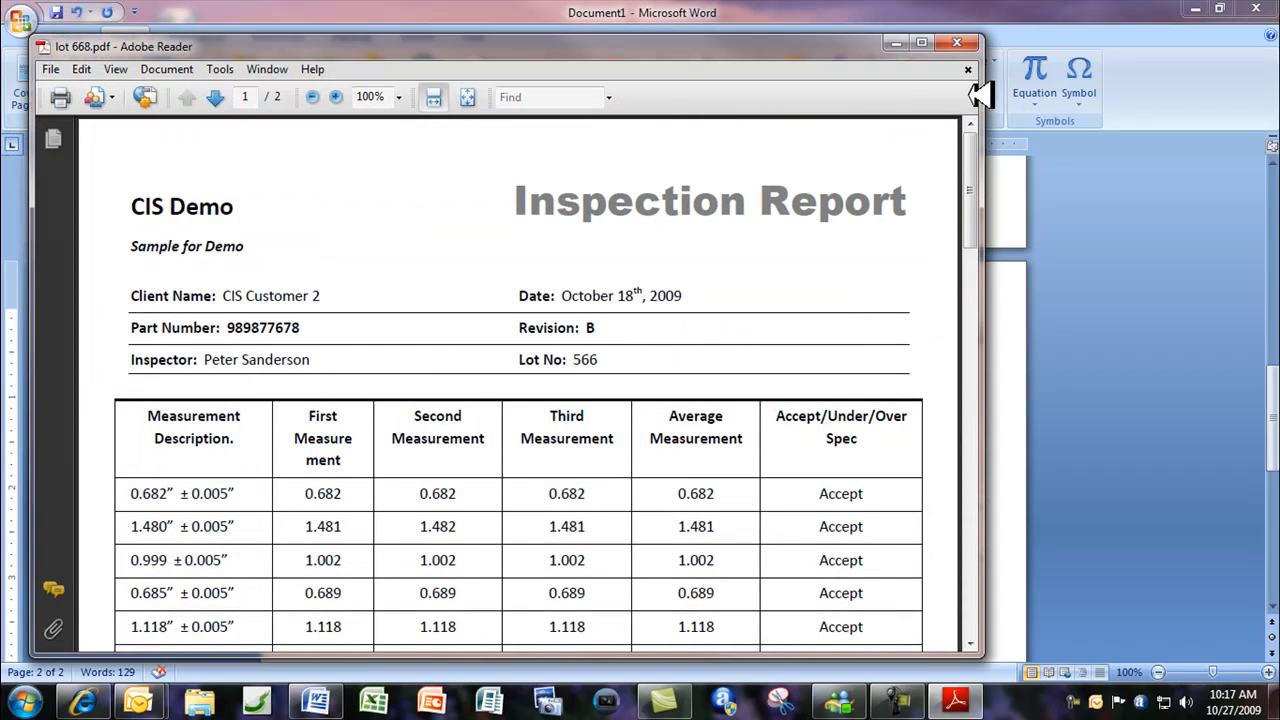
Step: Look through the published PDF and close it, and close the Word document without saving it
{"action": "mouse_move", "coordinate": [978, 158]}
{"action": "left_mouse_down"}
{"action": "mouse_move", "coordinate": [978, 460]}
{"action": "mouse_move", "coordinate": [978, 283]}
{"action": "left_mouse_up"}
{"action": "left_click", "coordinate": [960, 42]}
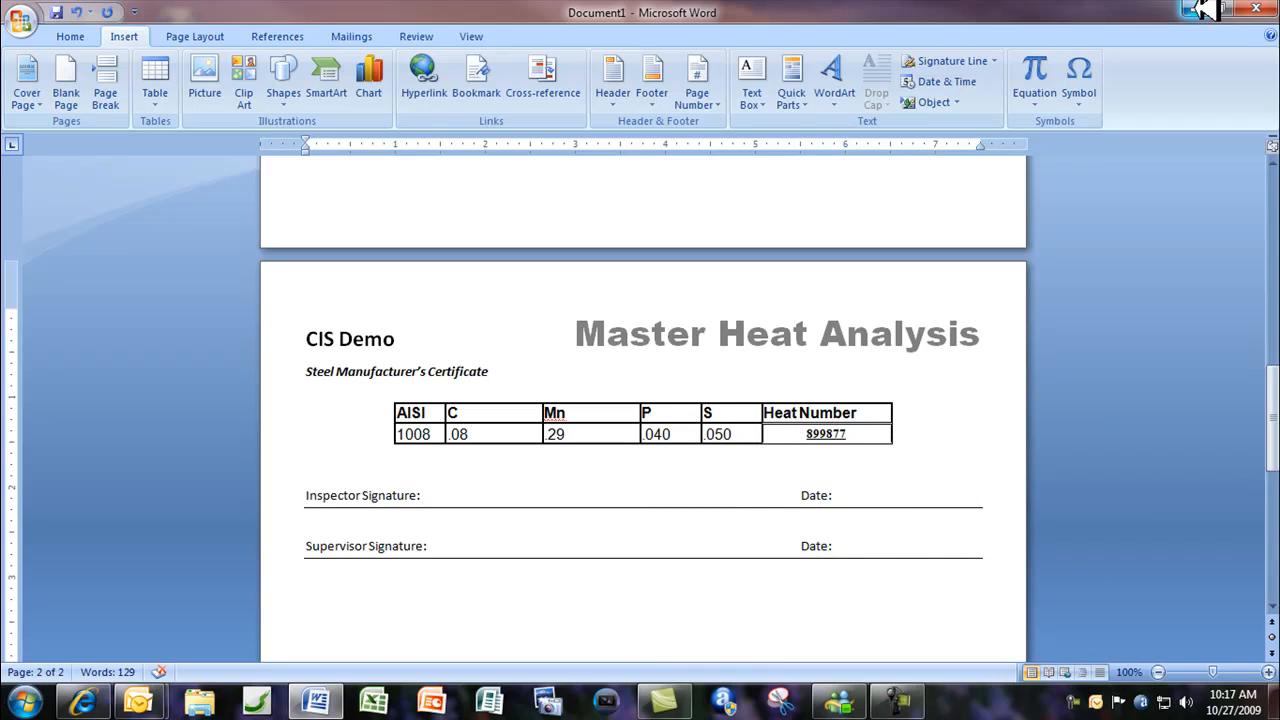
{"action": "left_click", "coordinate": [1256, 8]}
{"action": "left_click", "coordinate": [655, 397]}
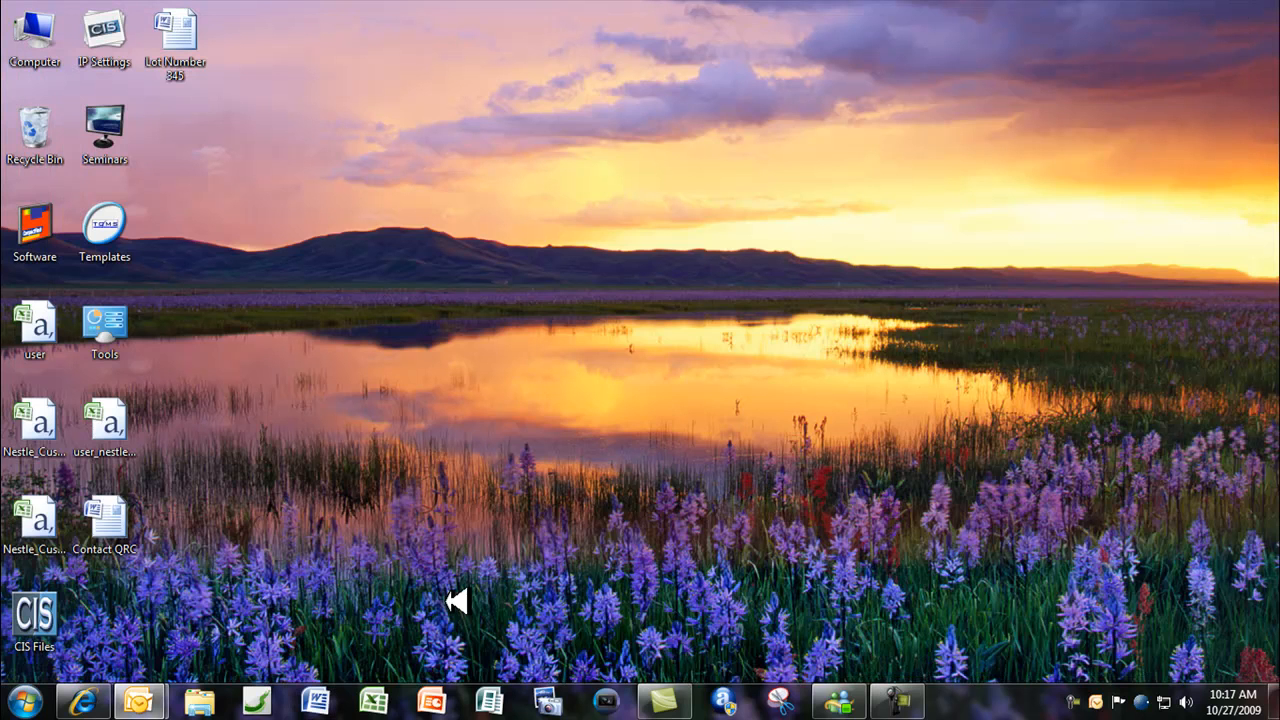
Step: Switch to the Total Quality Control Management site in Internet Explorer and open the batch 566 Final Inspection record for editing
{"action": "left_click", "coordinate": [86, 703]}
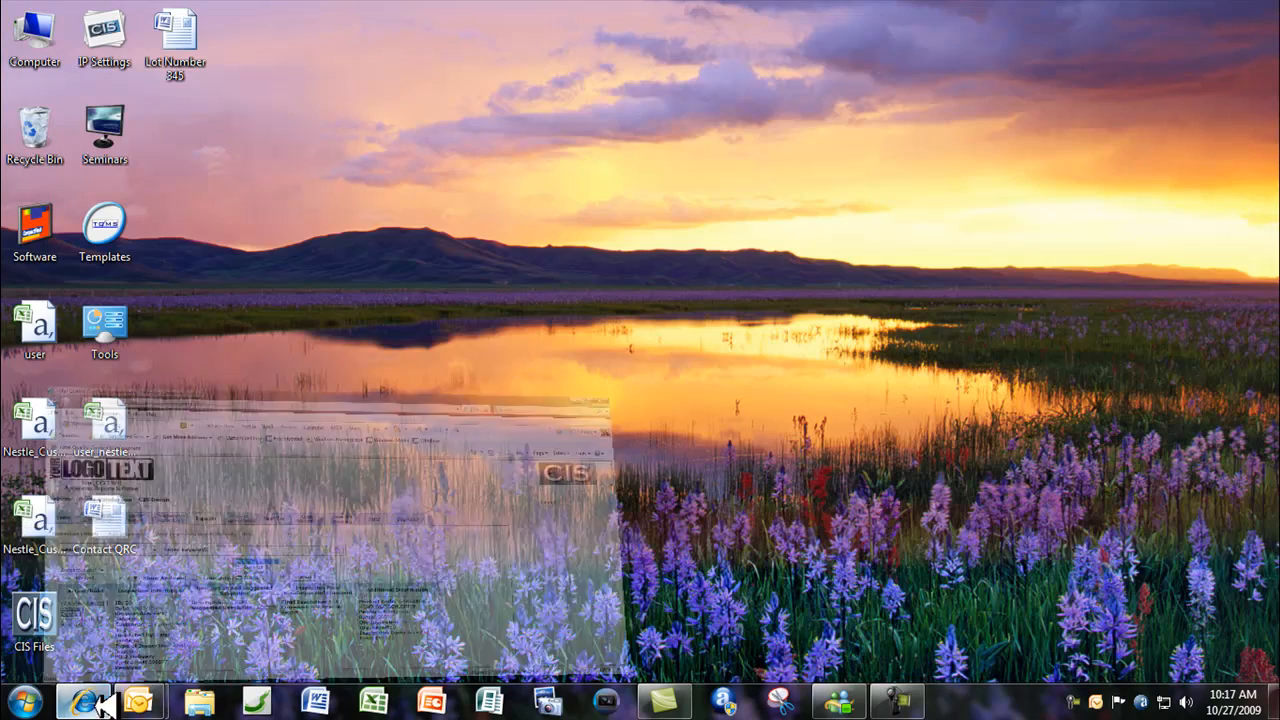
{"action": "mouse_move", "coordinate": [138, 703]}
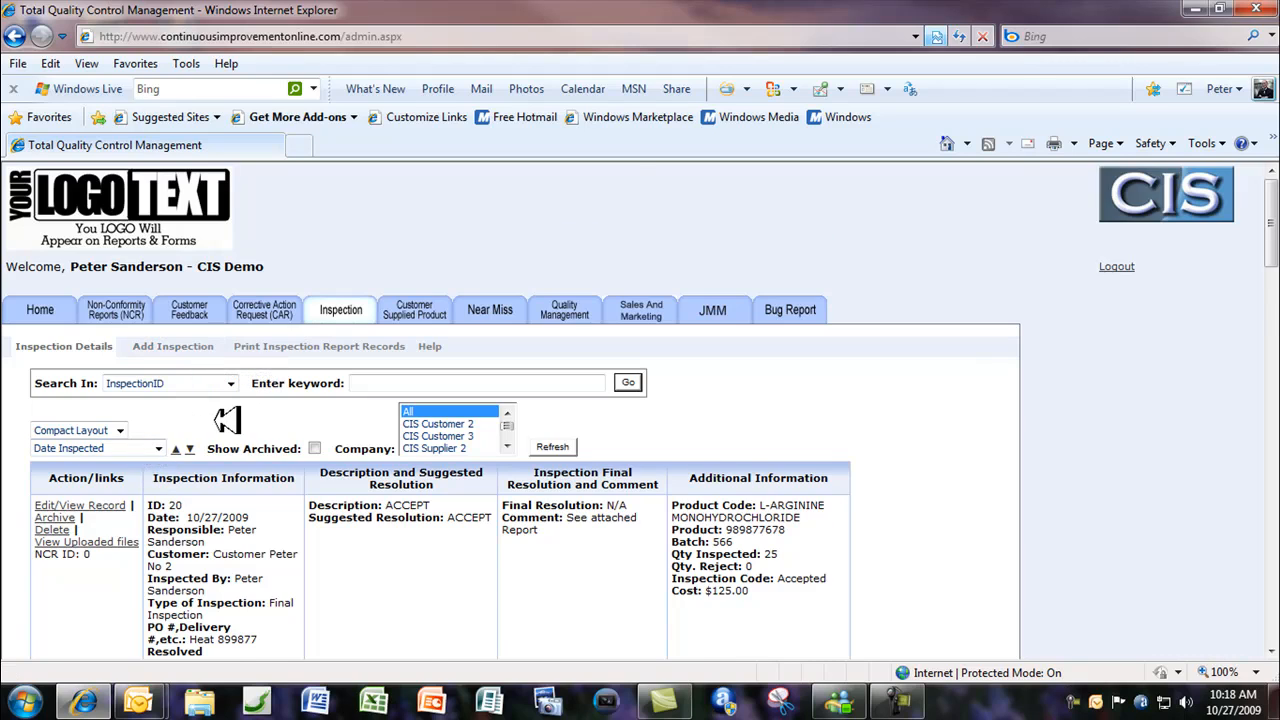
{"action": "scroll", "coordinate": [226, 420], "scroll_direction": "down", "scroll_amount": 3}
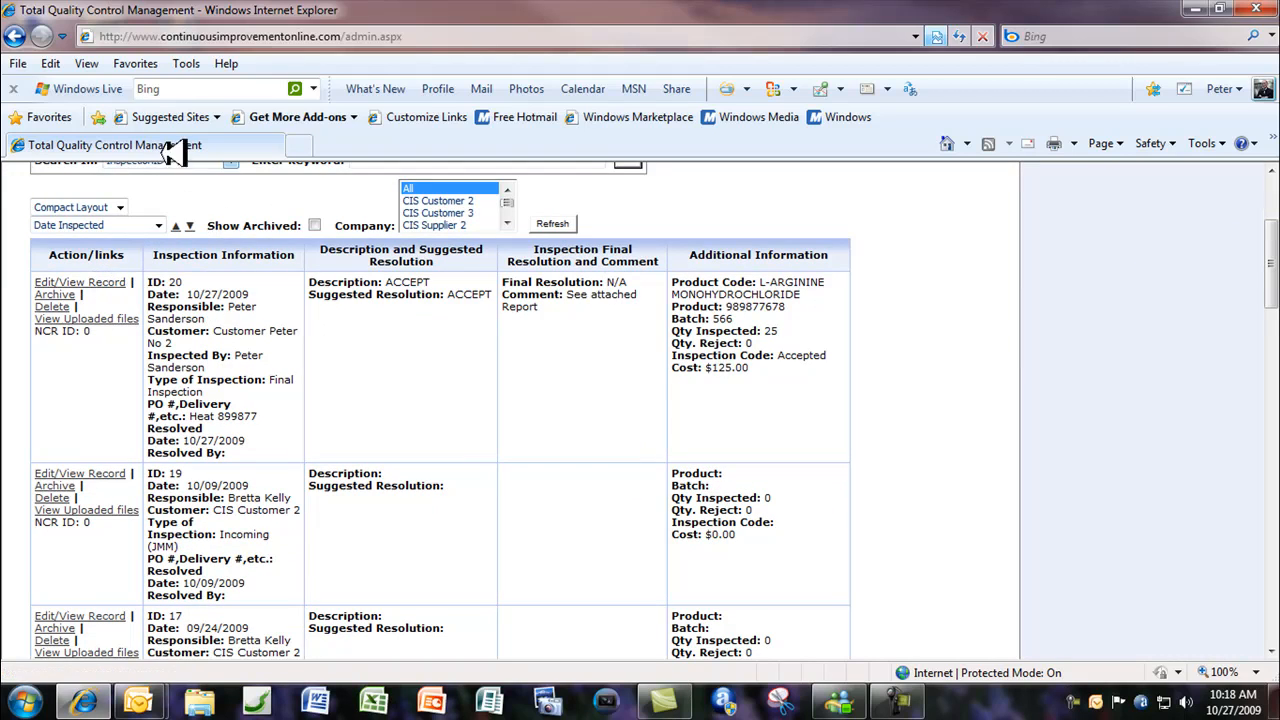
{"action": "left_click", "coordinate": [112, 283]}
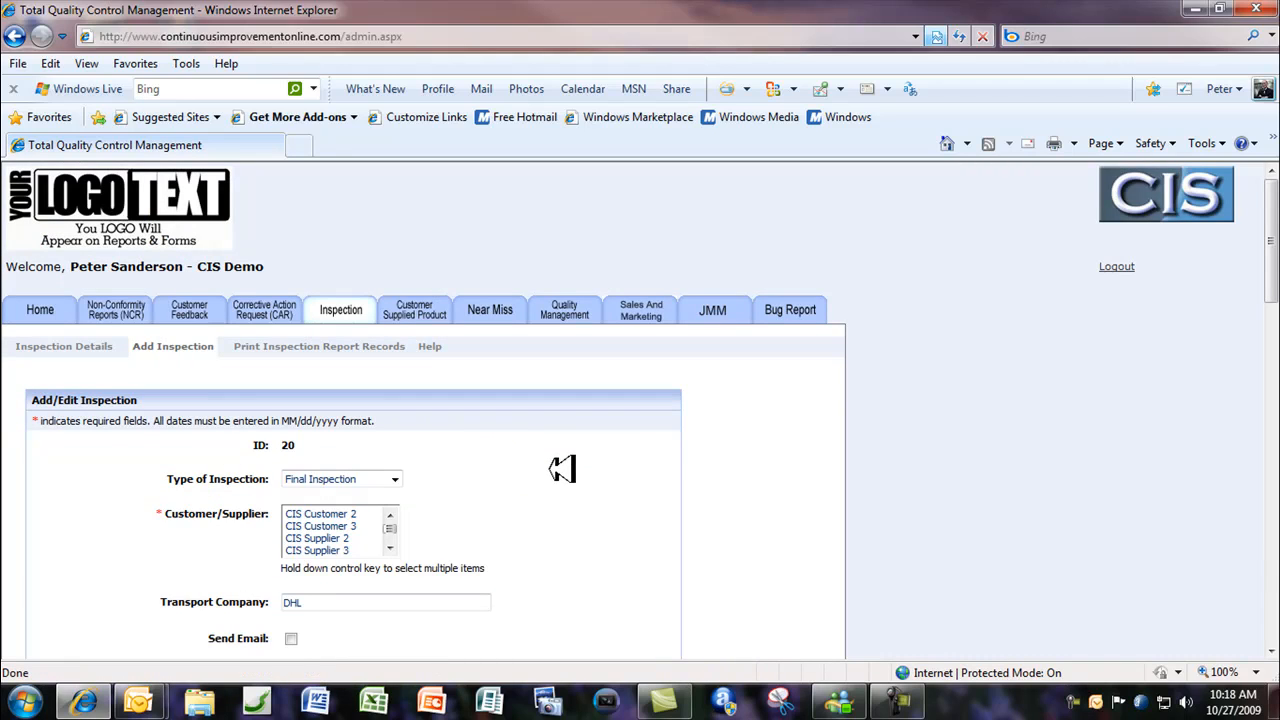
Step: Check the available inspection types and the selected entry in the record's Customer/Supplier list
{"action": "scroll", "coordinate": [1273, 228], "scroll_direction": "down", "scroll_amount": 2}
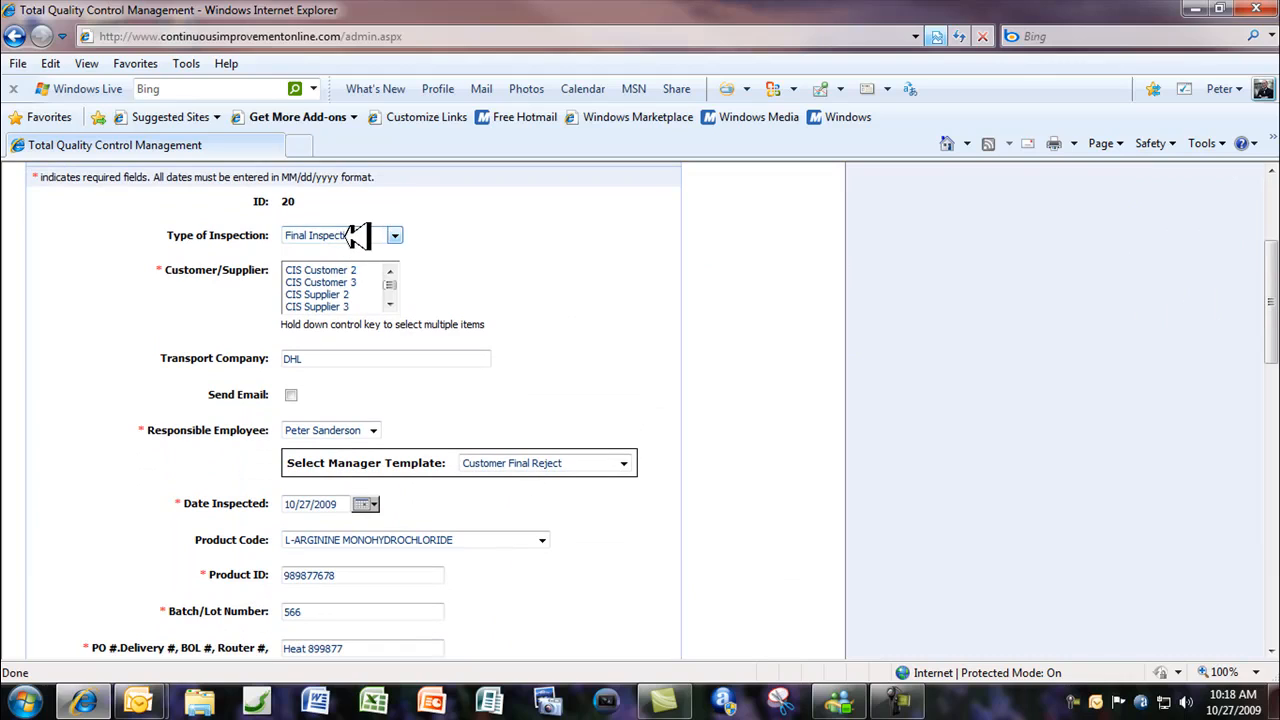
{"action": "left_click", "coordinate": [357, 235]}
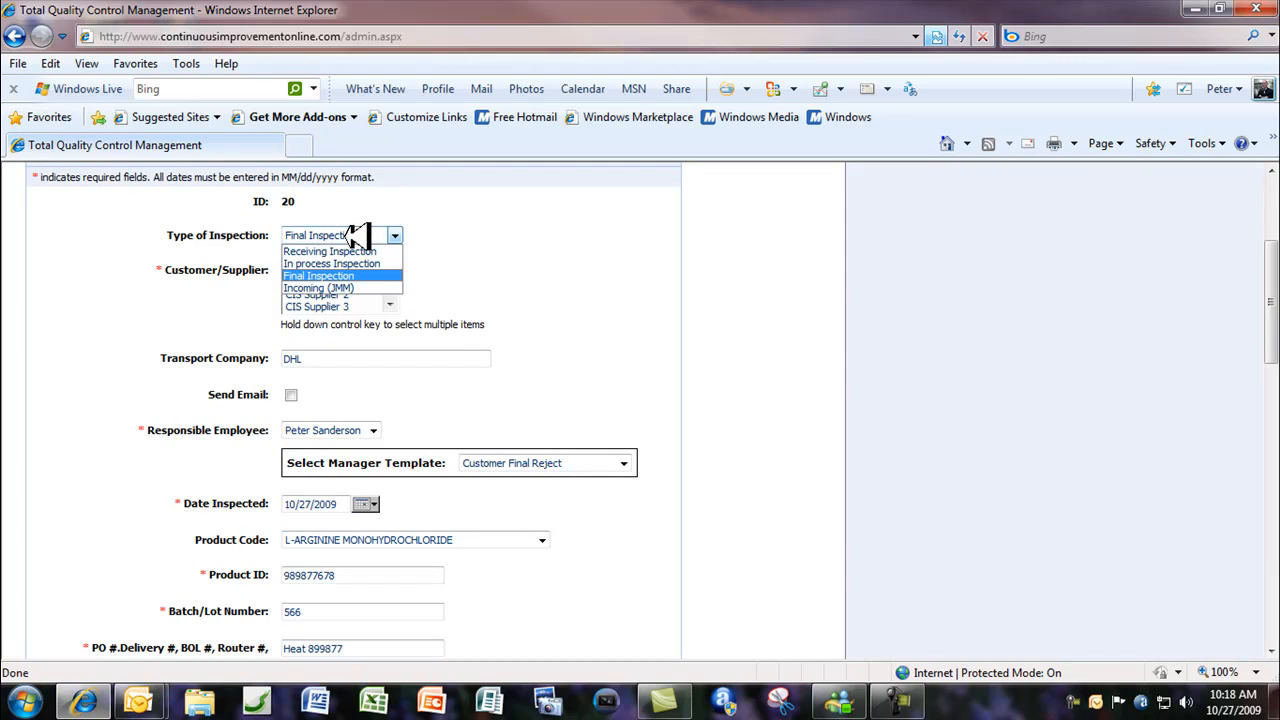
{"action": "left_click", "coordinate": [472, 263]}
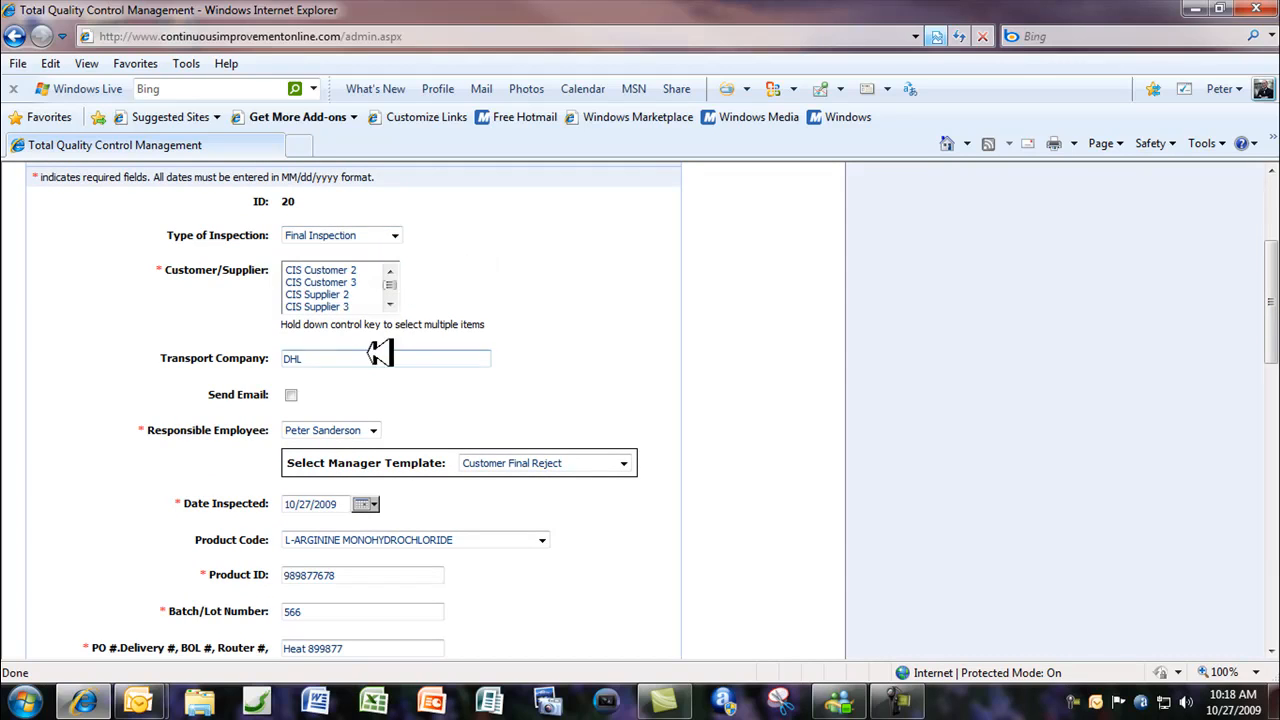
{"action": "left_click", "coordinate": [390, 304]}
{"action": "left_click", "coordinate": [390, 304]}
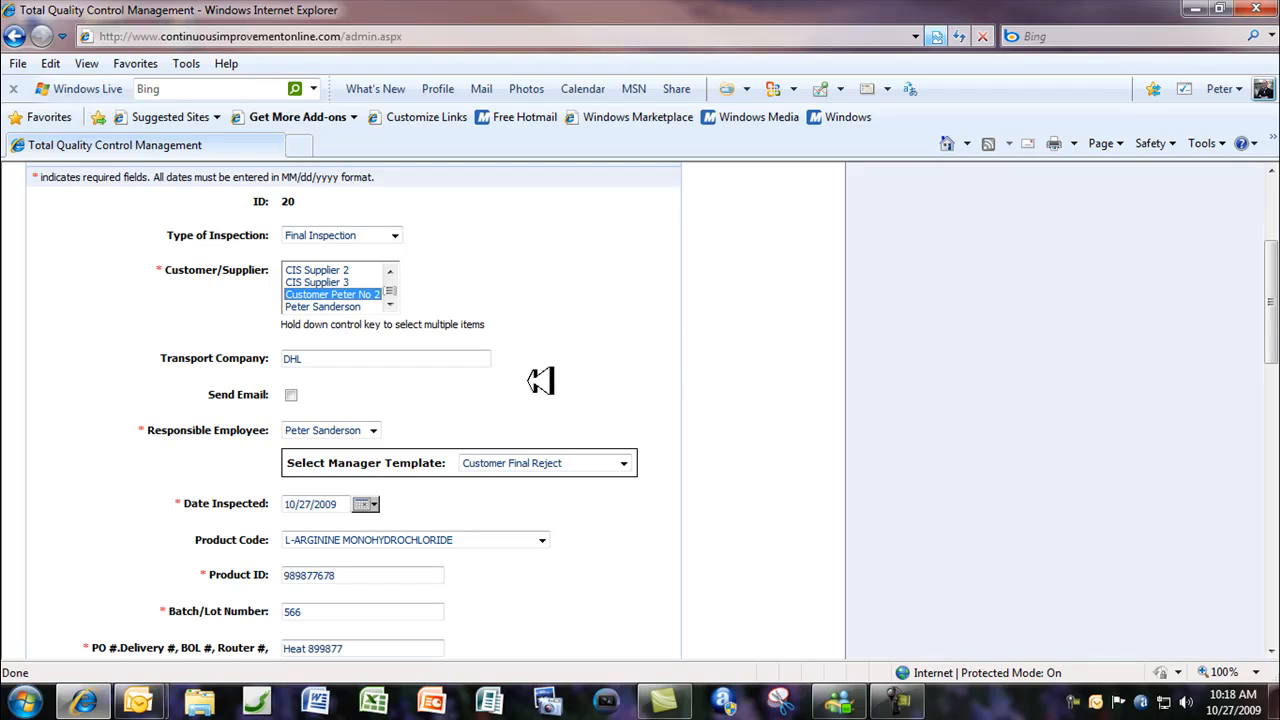
Step: Set the inspection record's manager template to Customer Notification
{"action": "left_click_drag", "start_coordinate": [1270, 322], "coordinate": [1274, 365]}
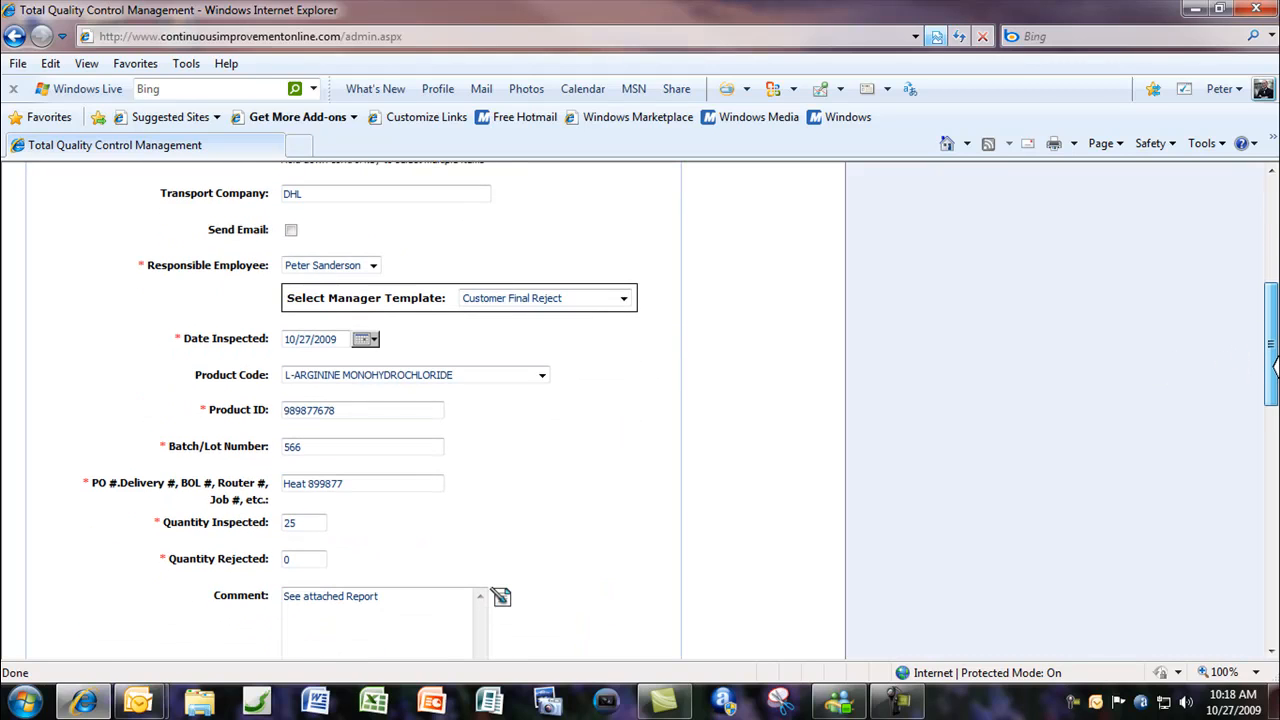
{"action": "left_click", "coordinate": [545, 297]}
{"action": "left_click", "coordinate": [550, 313]}
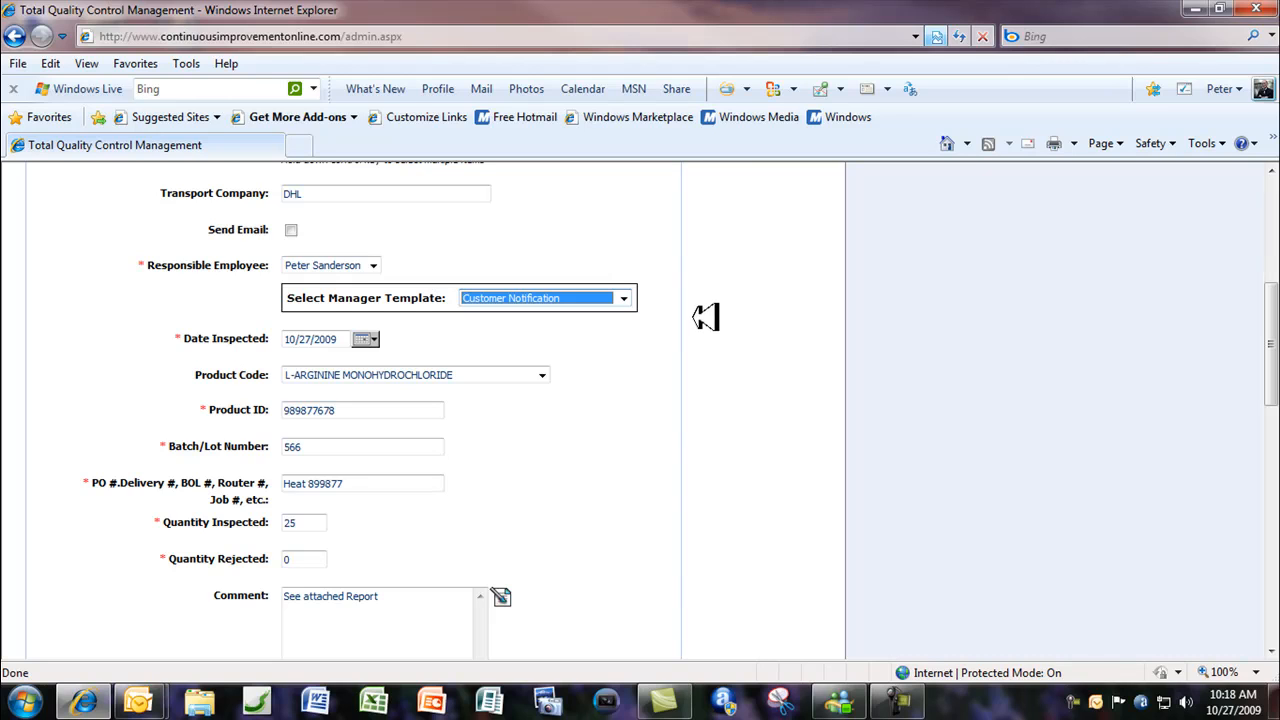
Step: Review the record's product, lot, quantity and comment fields, and check the available inspection codes
{"action": "scroll", "coordinate": [509, 403], "scroll_direction": "down", "scroll_amount": 3}
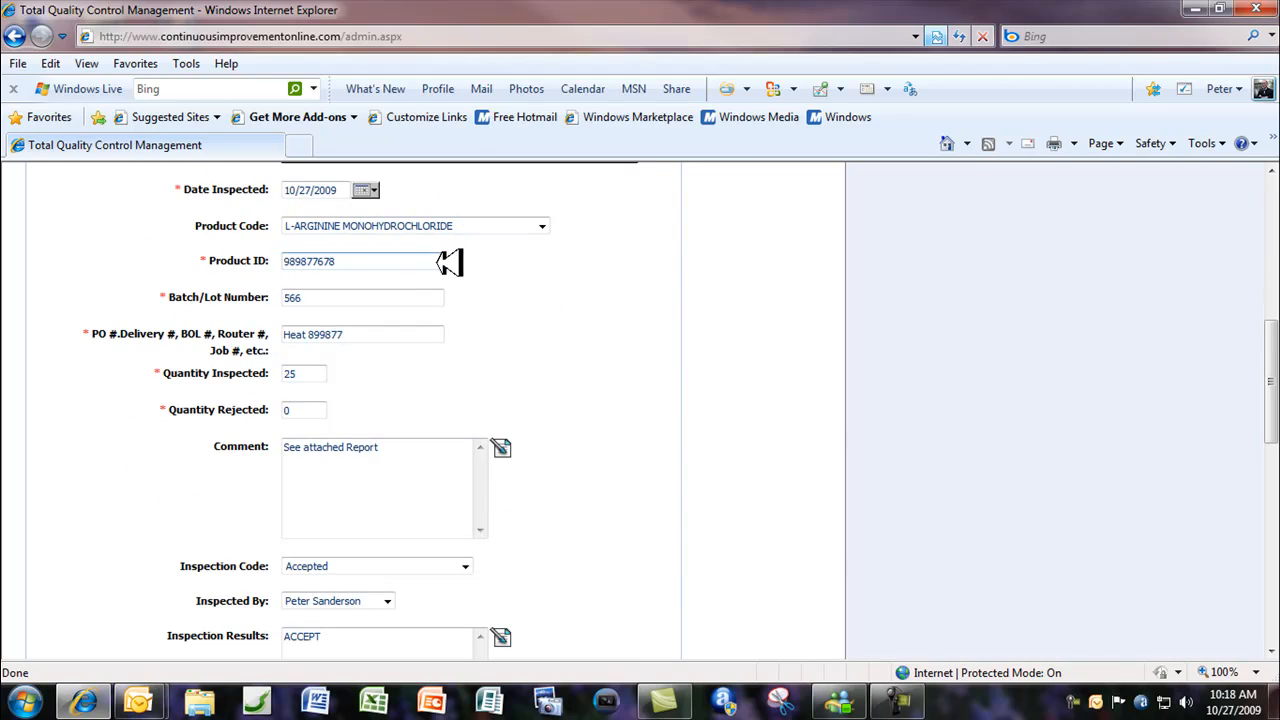
{"action": "scroll", "coordinate": [499, 329], "scroll_direction": "down", "scroll_amount": 1}
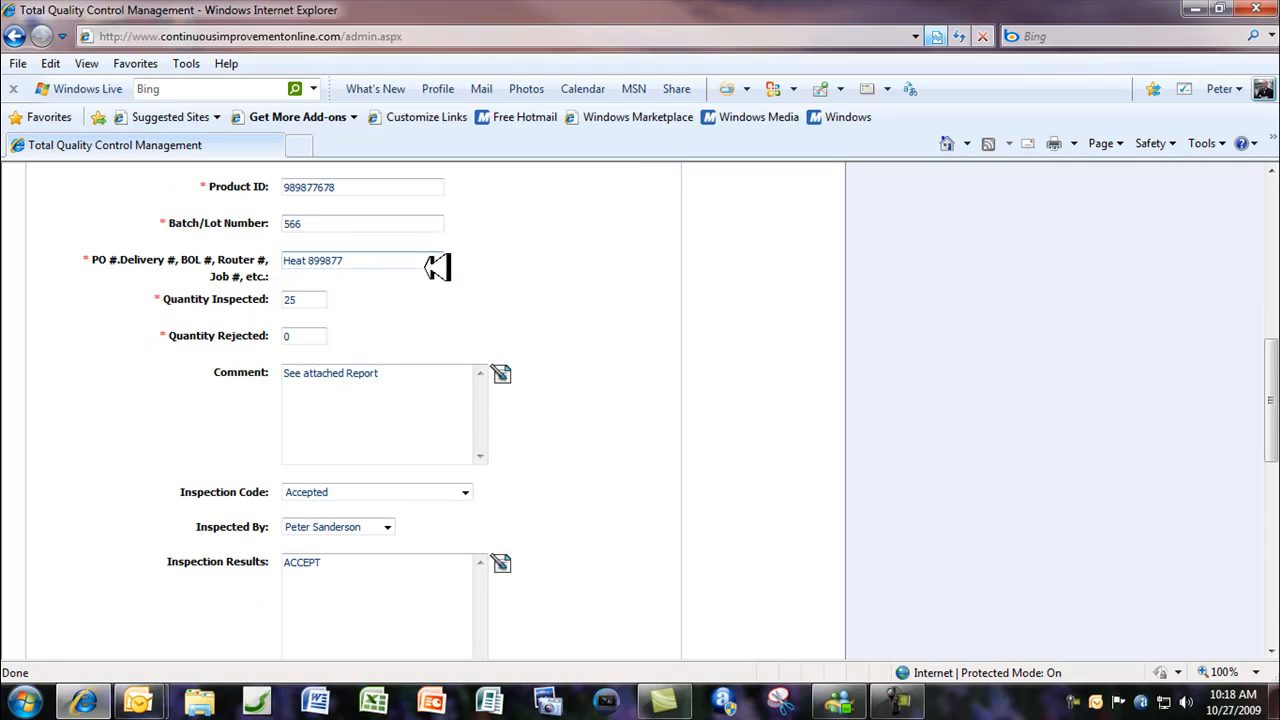
{"action": "scroll", "coordinate": [437, 270], "scroll_direction": "down", "scroll_amount": 1}
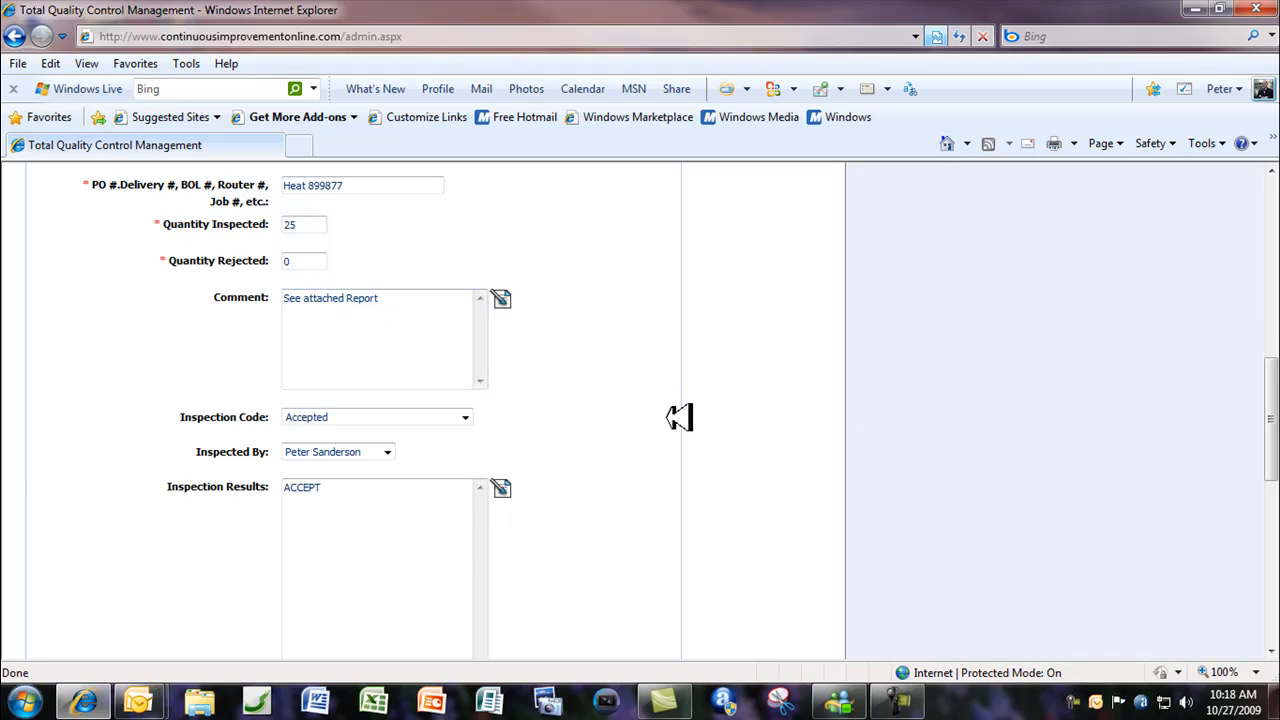
{"action": "scroll", "coordinate": [660, 412], "scroll_direction": "down", "scroll_amount": 2}
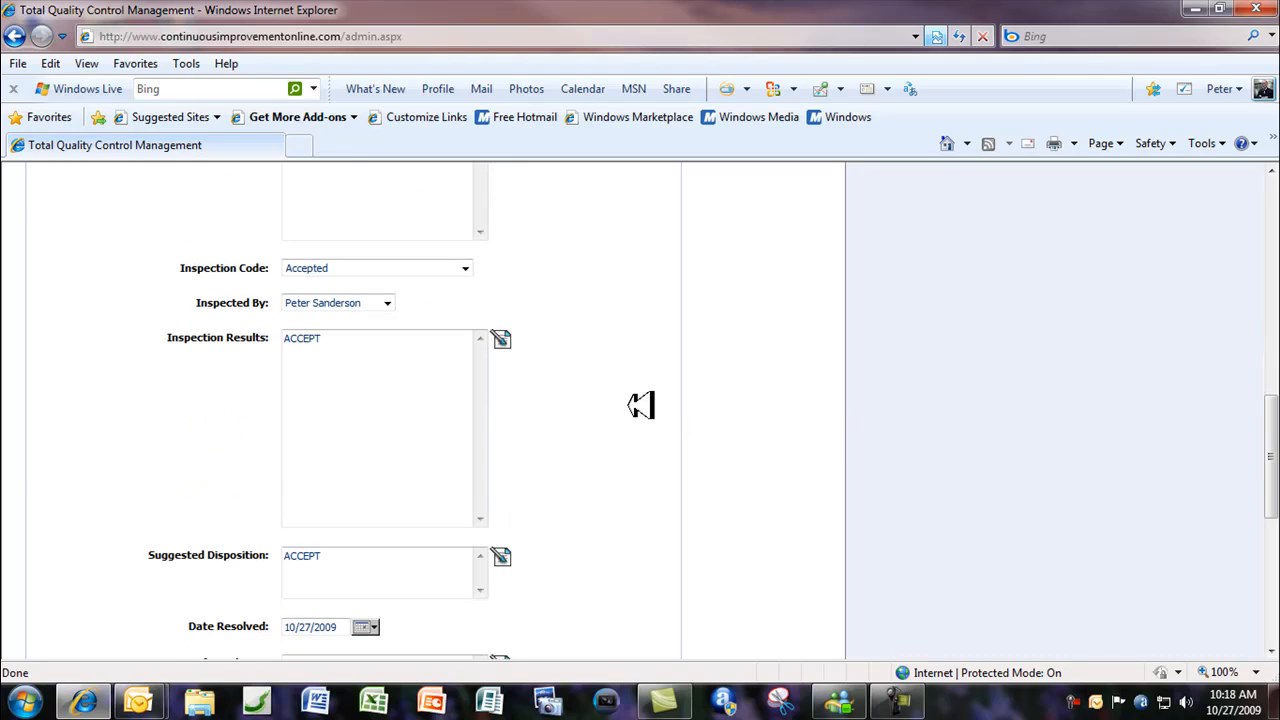
{"action": "left_click", "coordinate": [440, 269]}
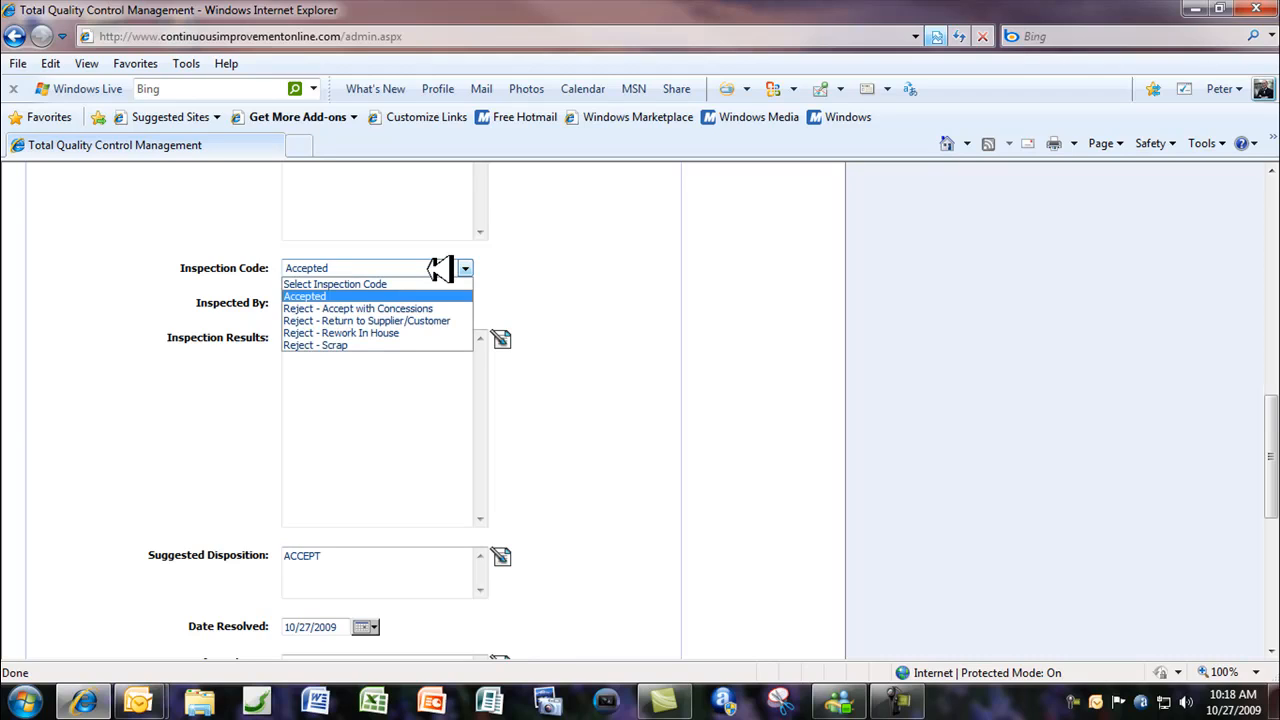
{"action": "left_click", "coordinate": [574, 251]}
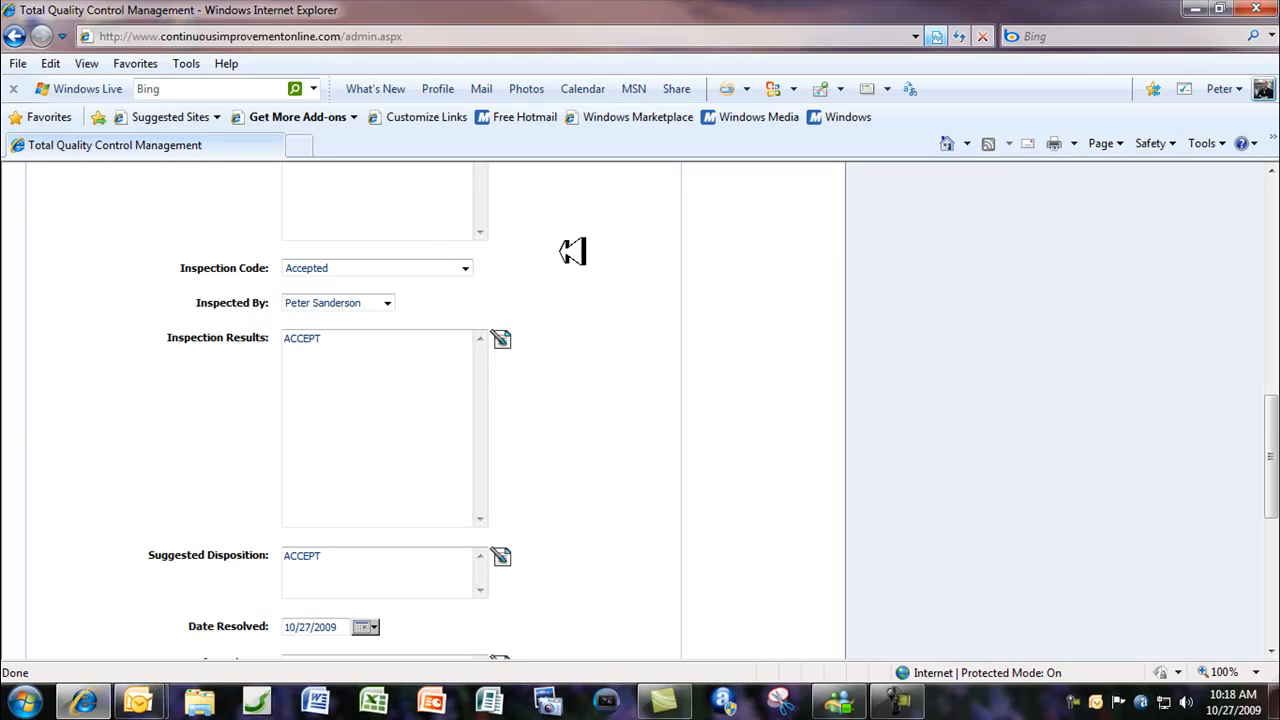
Step: Check which snippets are available for the record's Inspection Results field
{"action": "scroll", "coordinate": [600, 390], "scroll_direction": "down", "scroll_amount": 2}
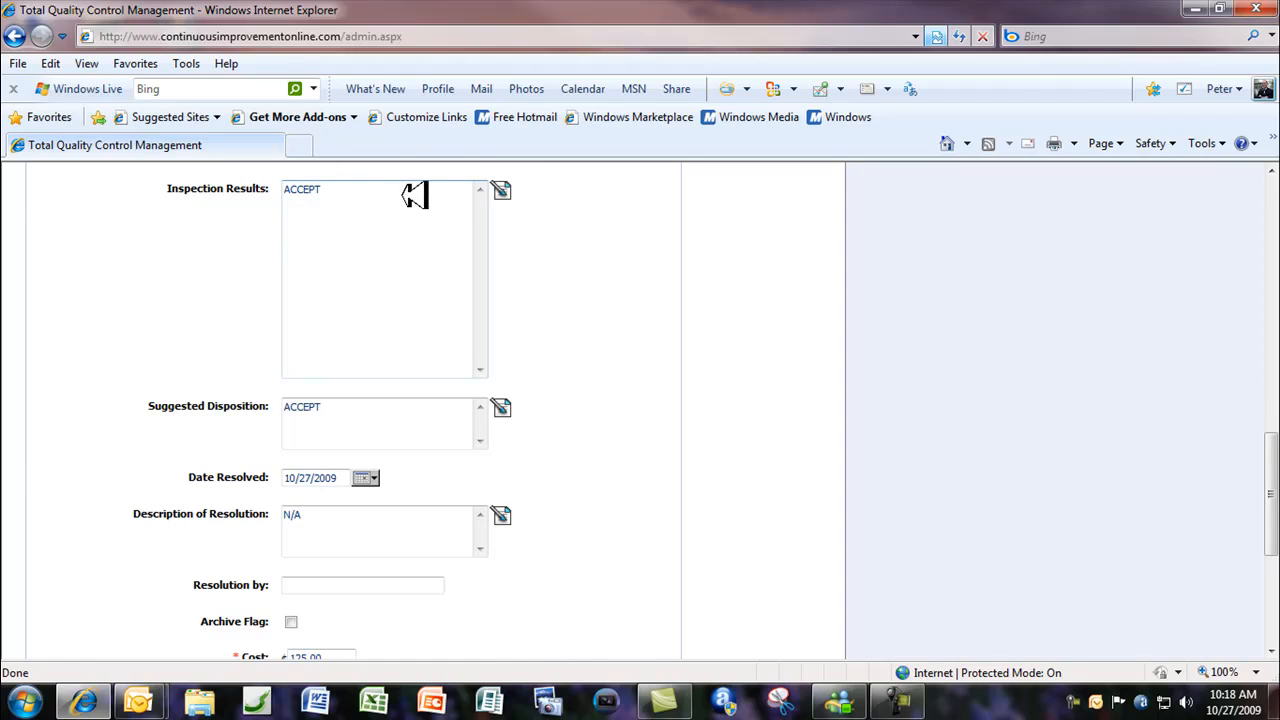
{"action": "left_click", "coordinate": [500, 189]}
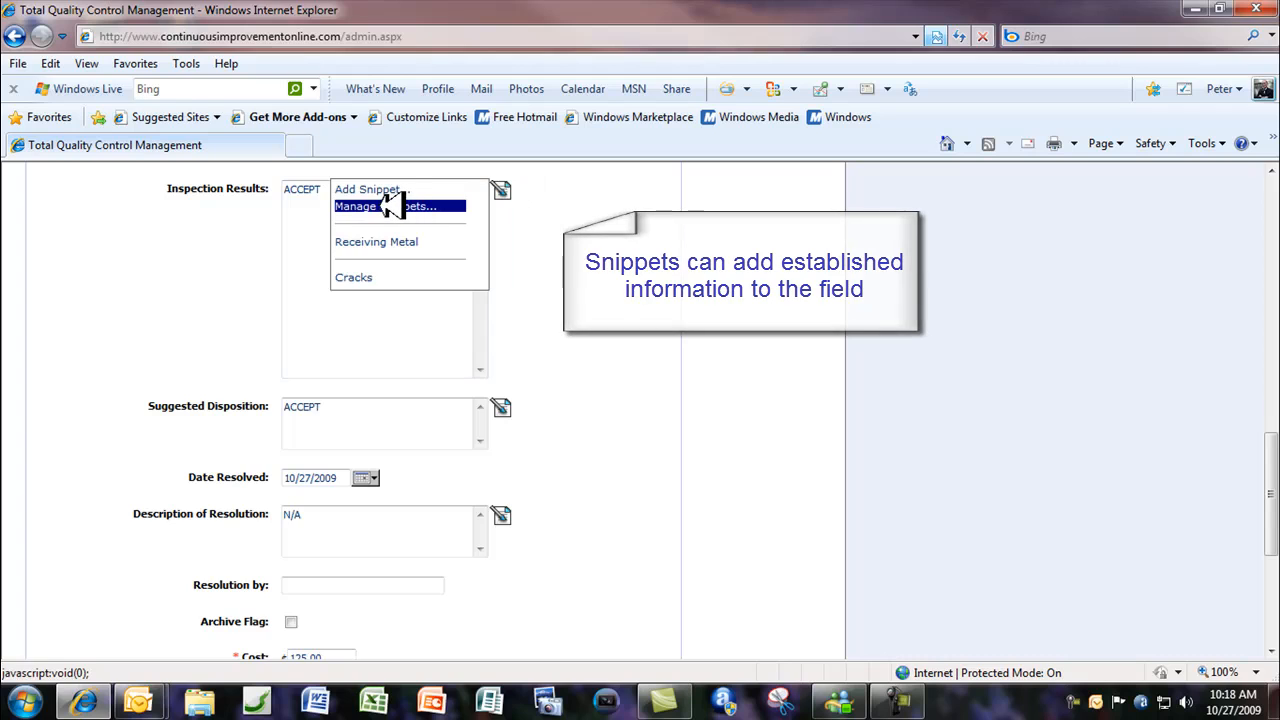
{"action": "left_click", "coordinate": [560, 232]}
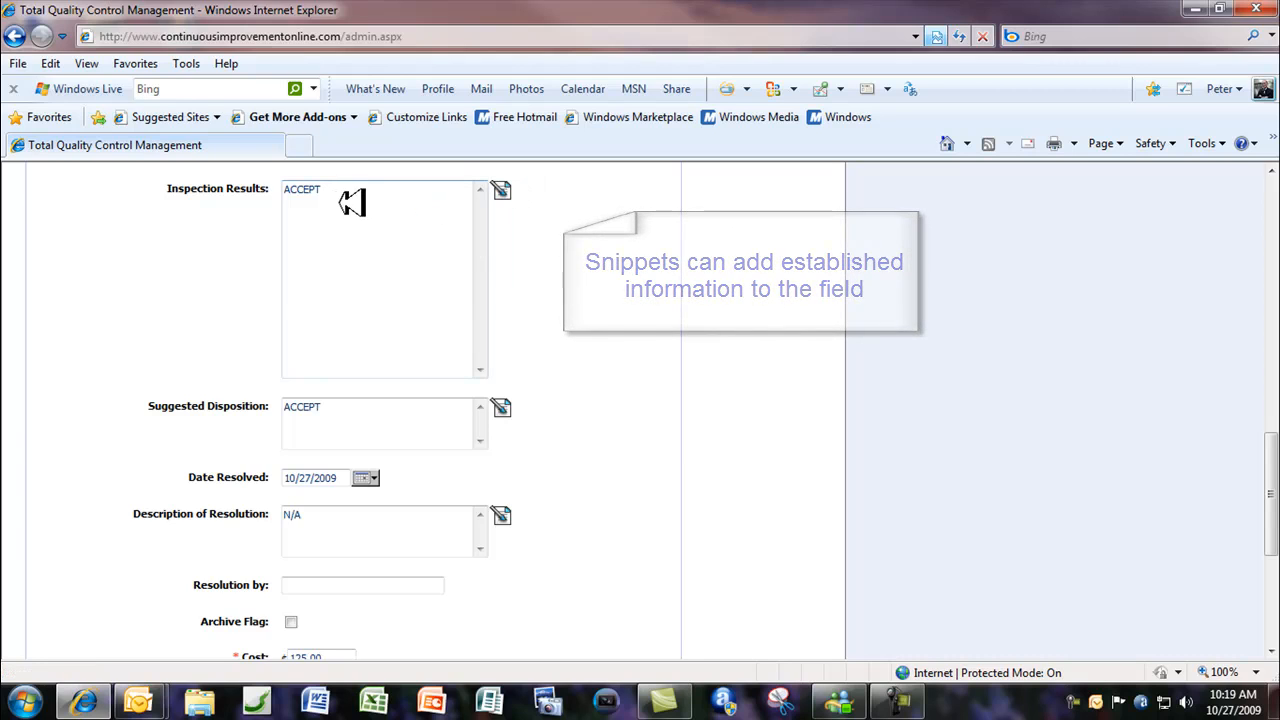
Step: Save the inspection record with its attached Inspection Package file and decline filling out a new NCR
{"action": "scroll", "coordinate": [340, 236], "scroll_direction": "down", "scroll_amount": 3}
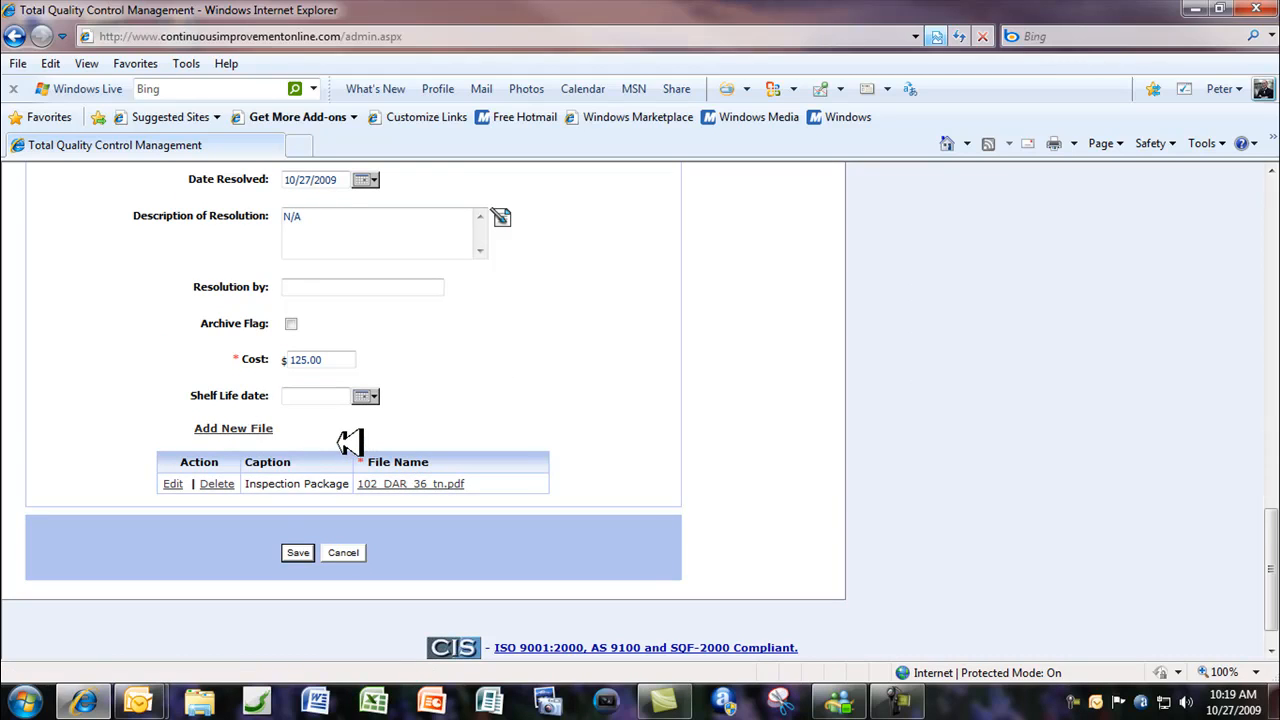
{"action": "scroll", "coordinate": [355, 440], "scroll_direction": "down", "scroll_amount": 2}
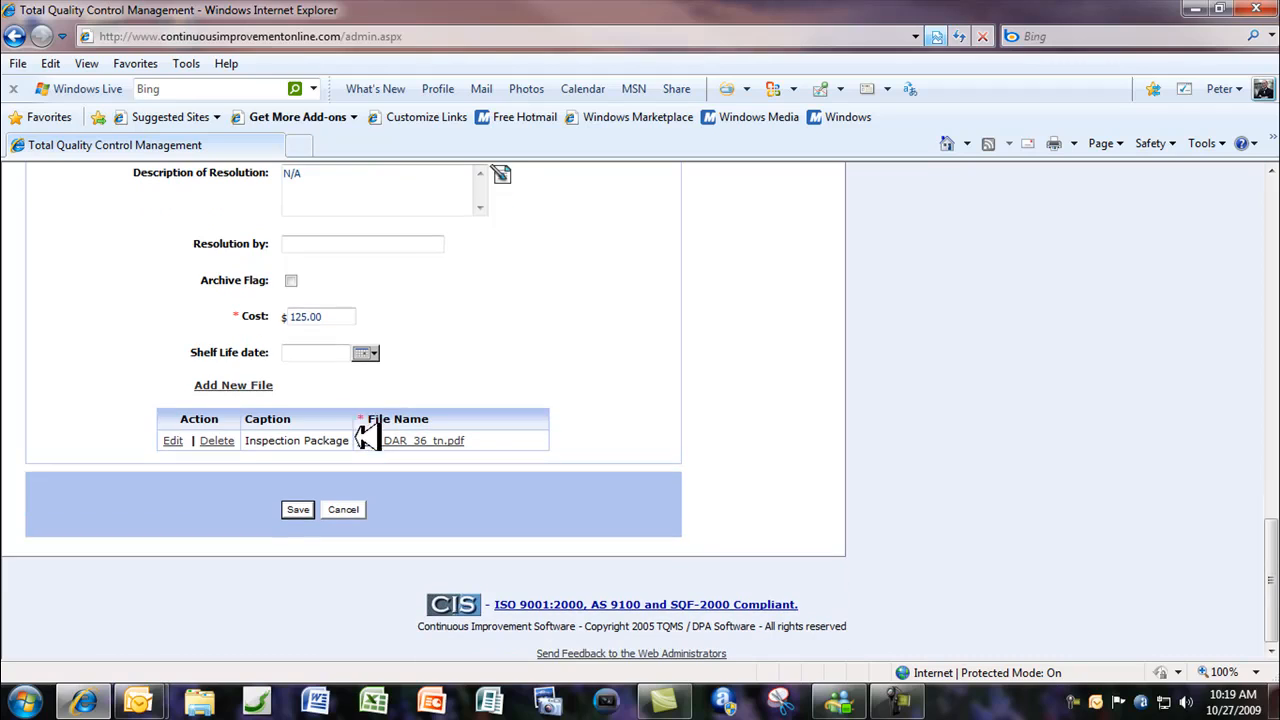
{"action": "left_click", "coordinate": [301, 510]}
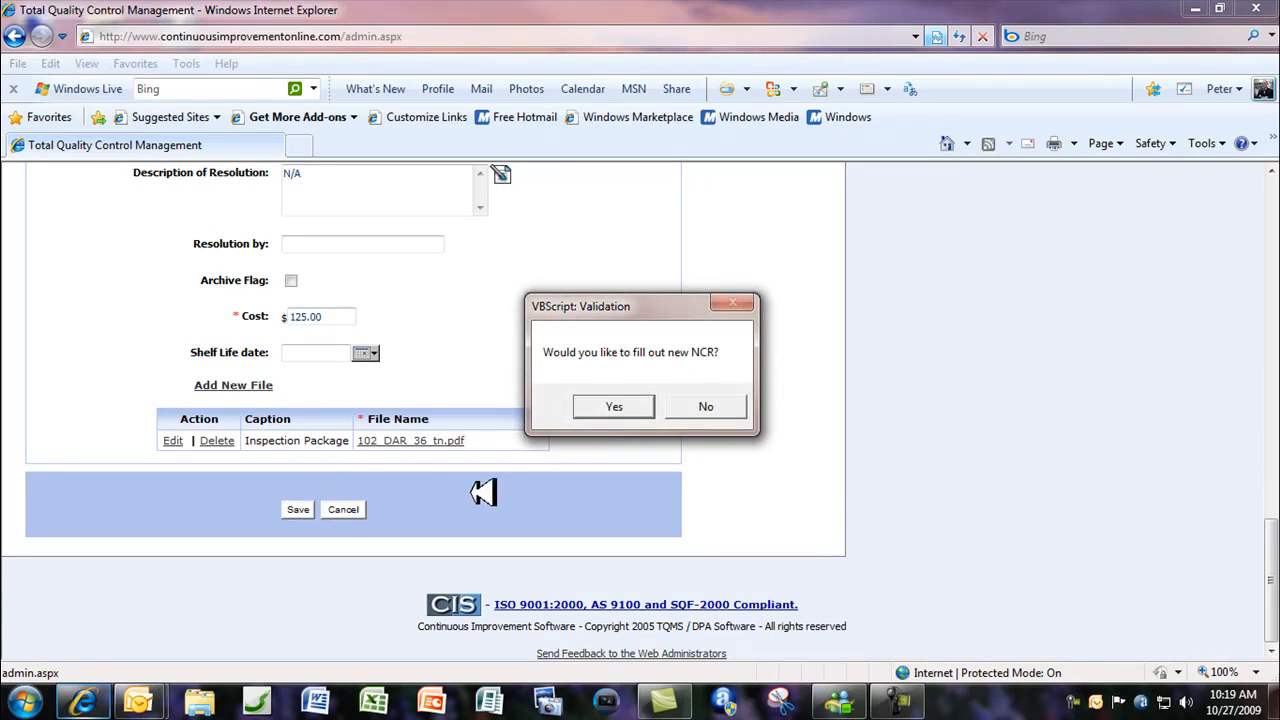
{"action": "left_click", "coordinate": [716, 406]}
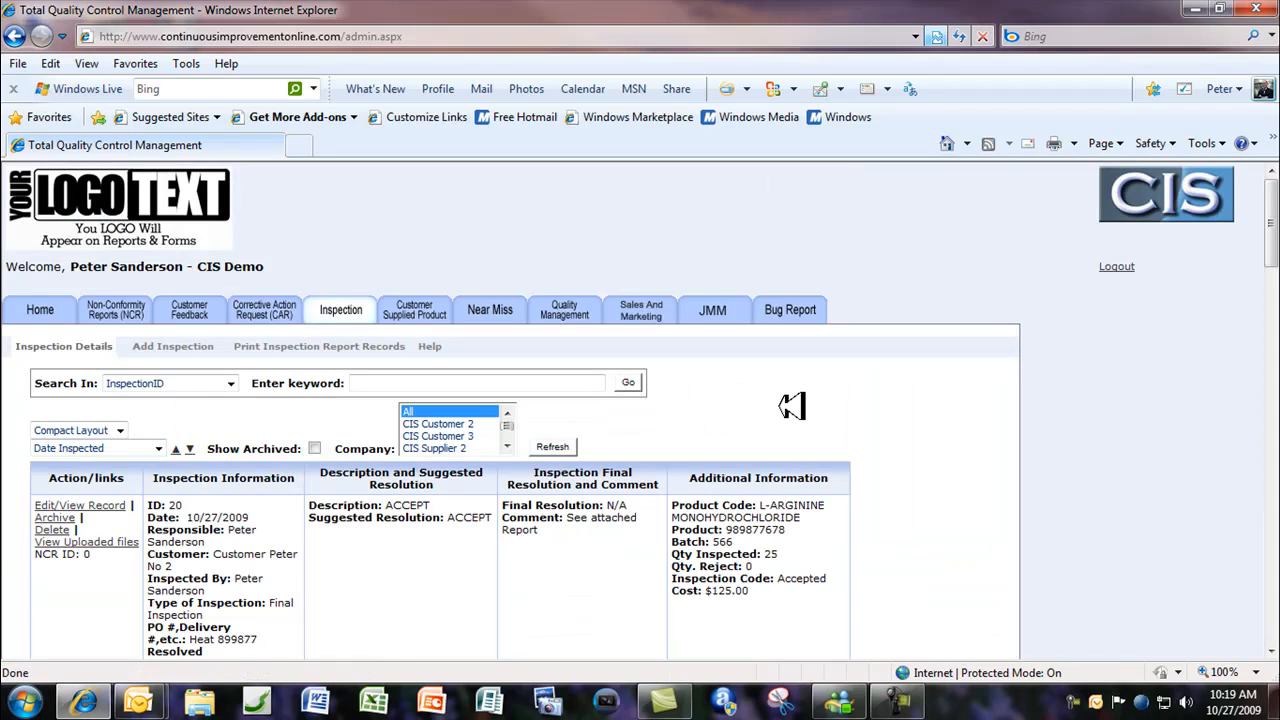
Step: Log out of the current role, log in to CIS Demo under the Customer role and open the inspection records
{"action": "left_click", "coordinate": [1130, 266]}
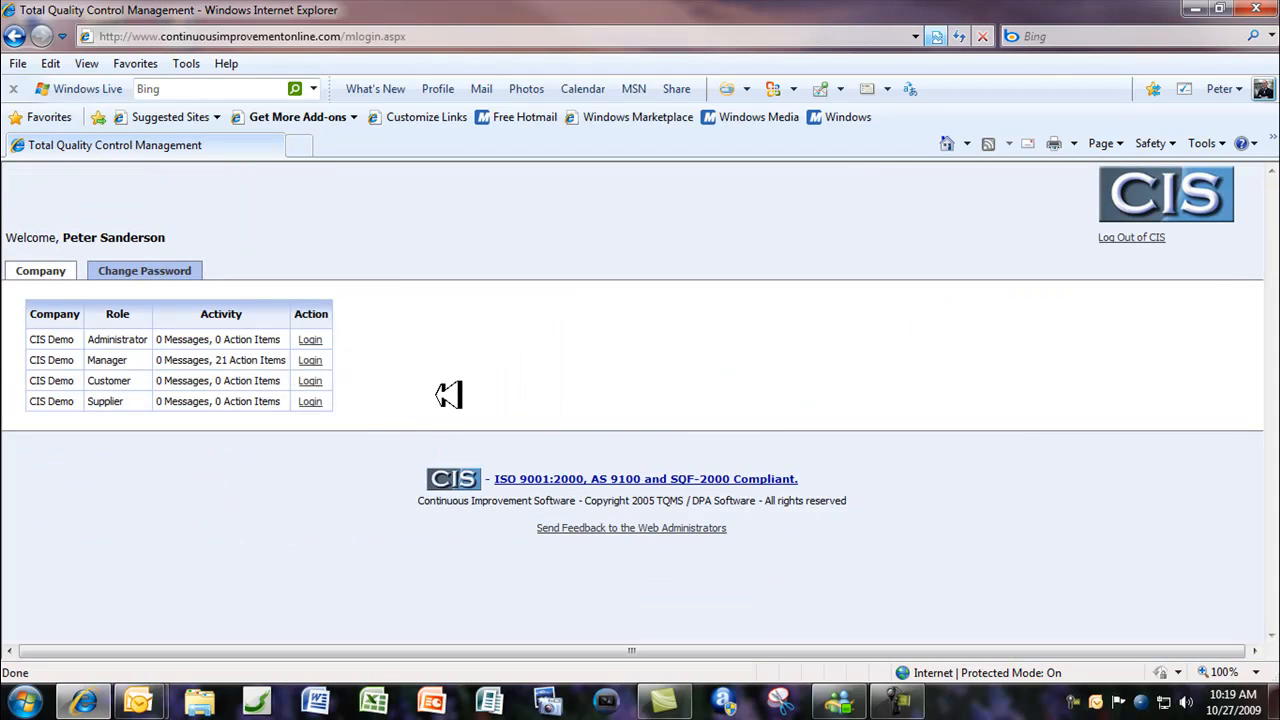
{"action": "left_click", "coordinate": [310, 380]}
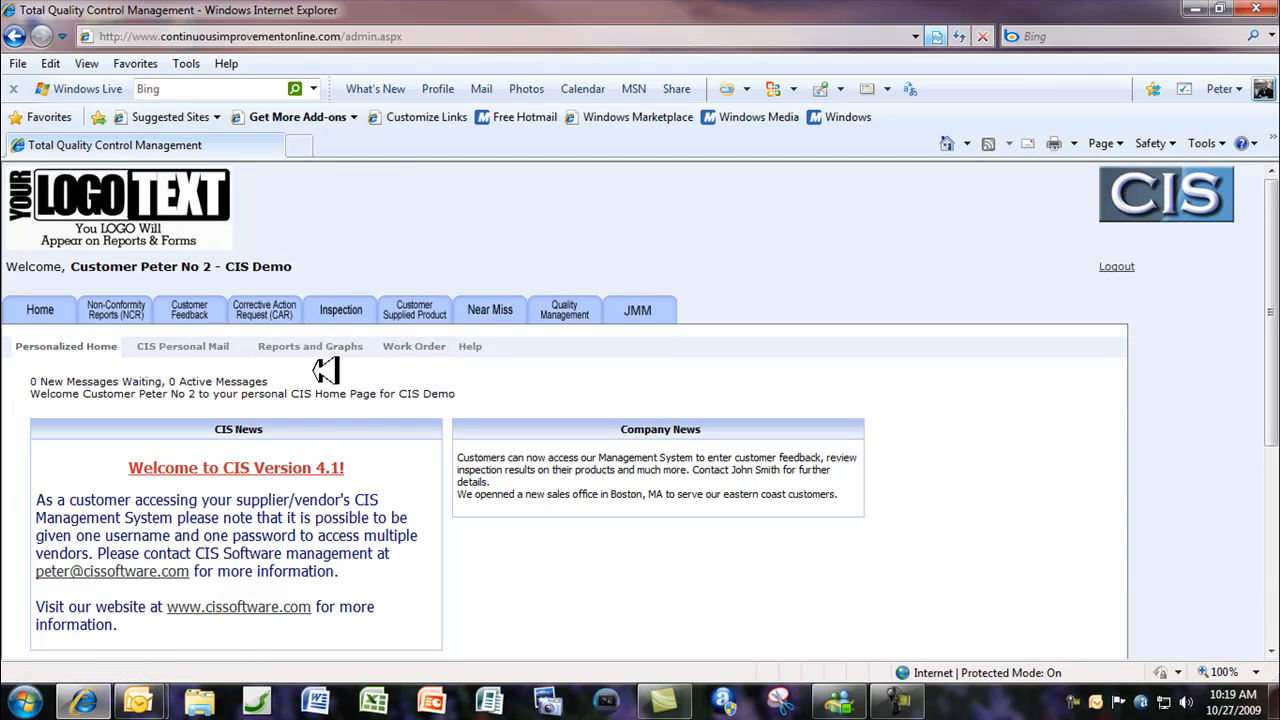
{"action": "left_click", "coordinate": [340, 309]}
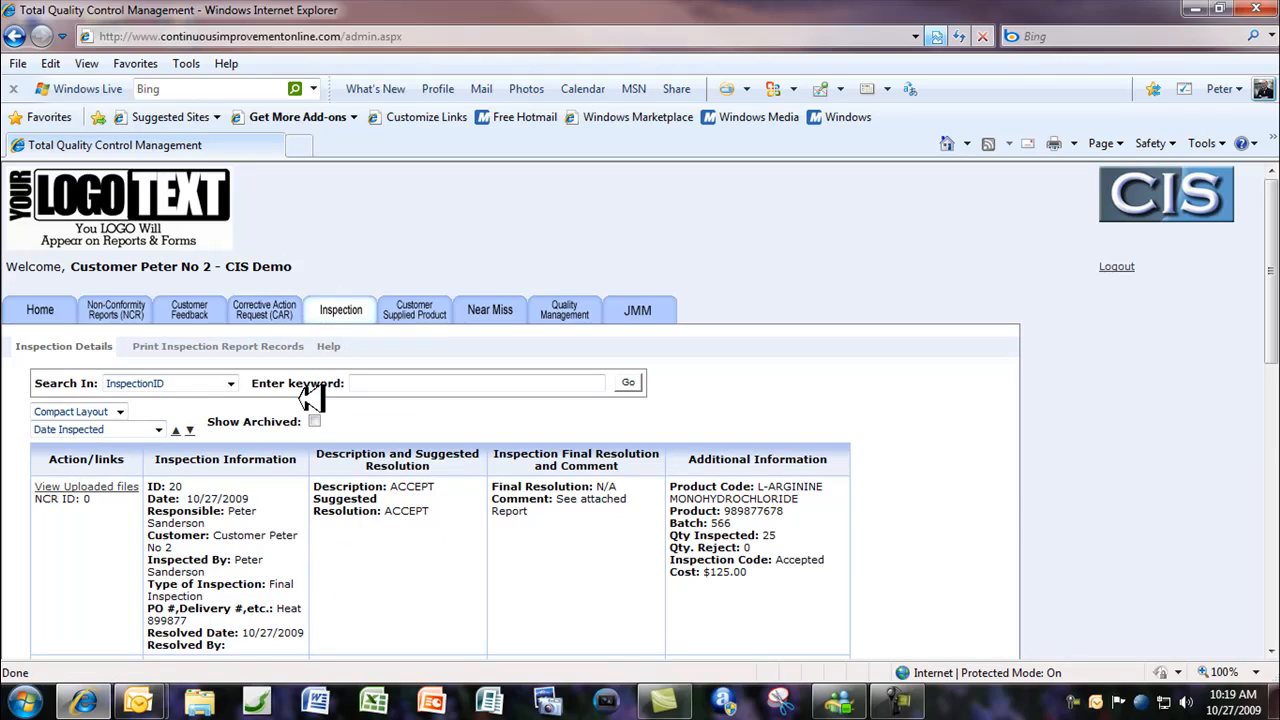
Step: Look through the Inspection Package PDF uploaded to the batch 566 record, including the Master Heat Analysis, and close its windows
{"action": "scroll", "coordinate": [268, 430], "scroll_direction": "down", "scroll_amount": 3}
{"action": "scroll", "coordinate": [268, 430], "scroll_direction": "down", "scroll_amount": 7}
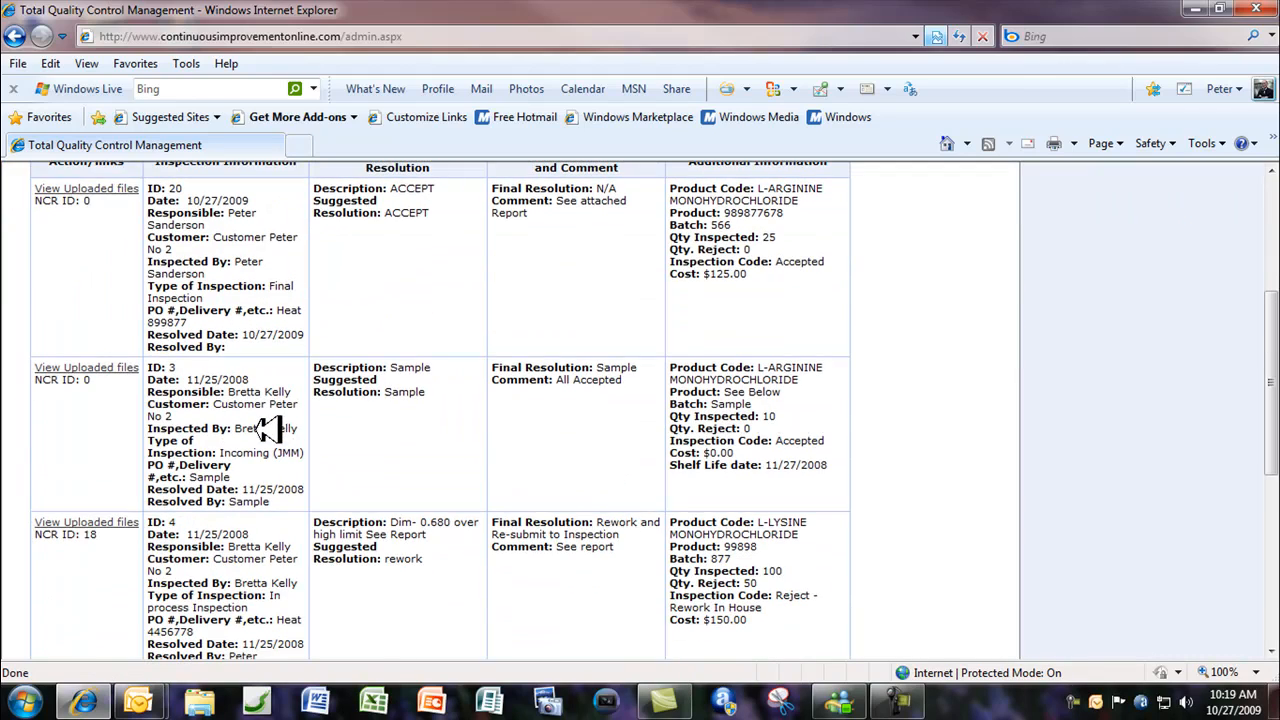
{"action": "scroll", "coordinate": [262, 425], "scroll_direction": "up", "scroll_amount": 12}
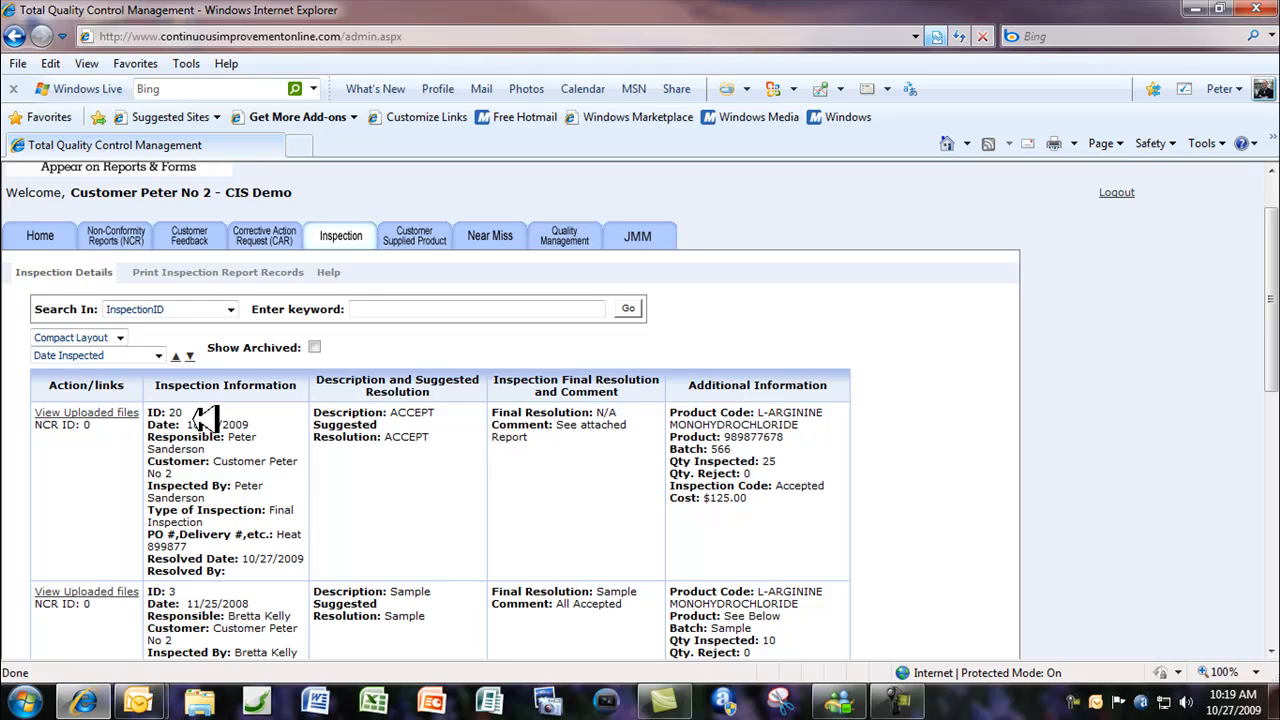
{"action": "left_click", "coordinate": [110, 413]}
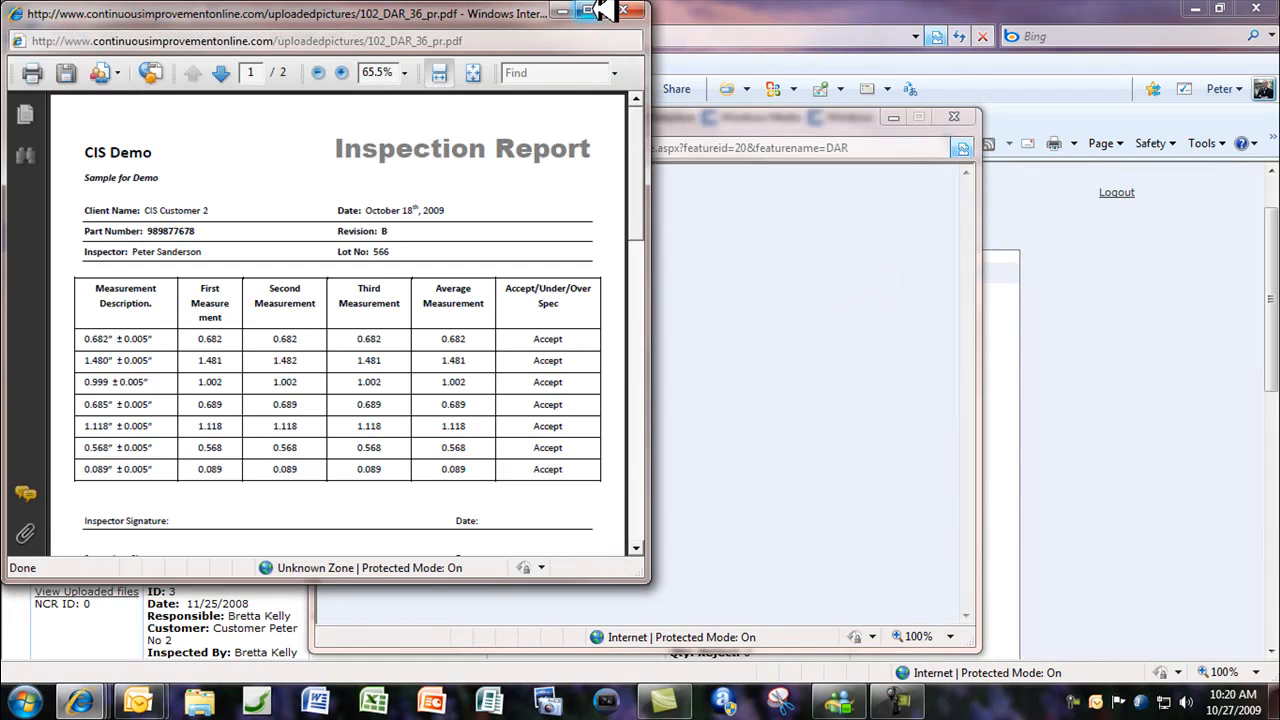
{"action": "scroll", "coordinate": [1000, 298], "scroll_direction": "down", "scroll_amount": 5}
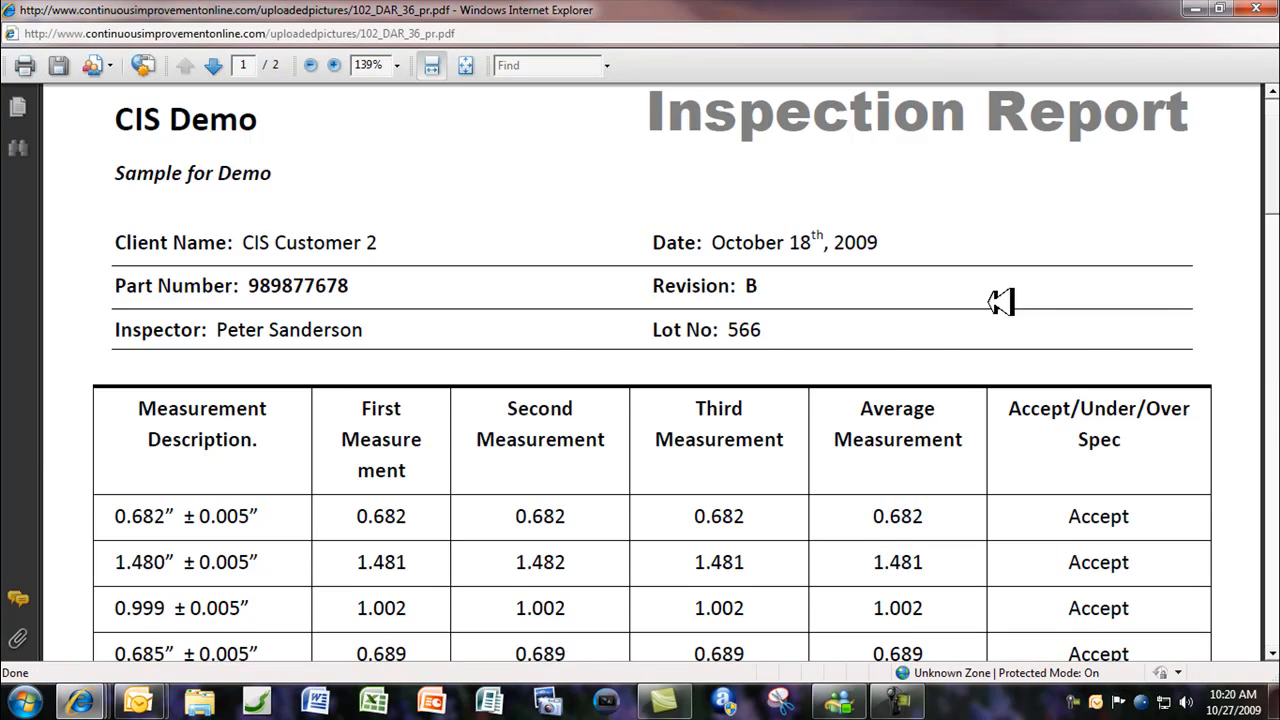
{"action": "scroll", "coordinate": [1003, 298], "scroll_direction": "down", "scroll_amount": 15}
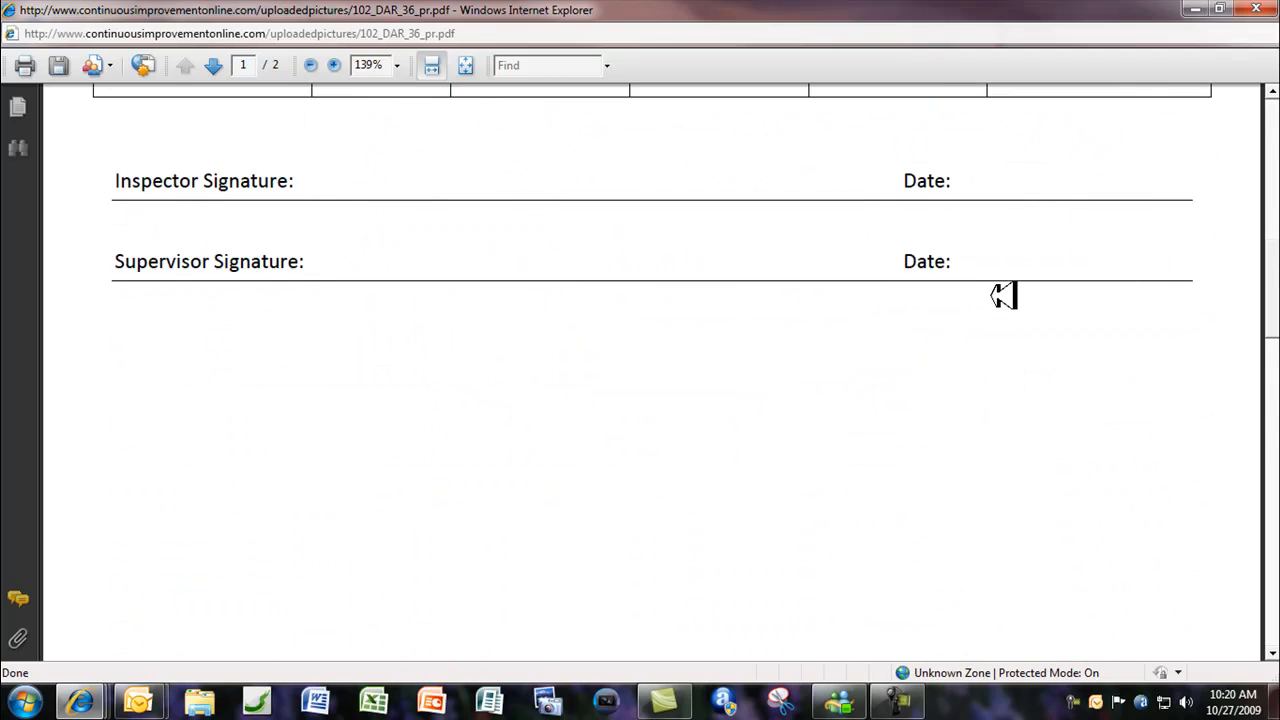
{"action": "scroll", "coordinate": [1000, 303], "scroll_direction": "down", "scroll_amount": 7}
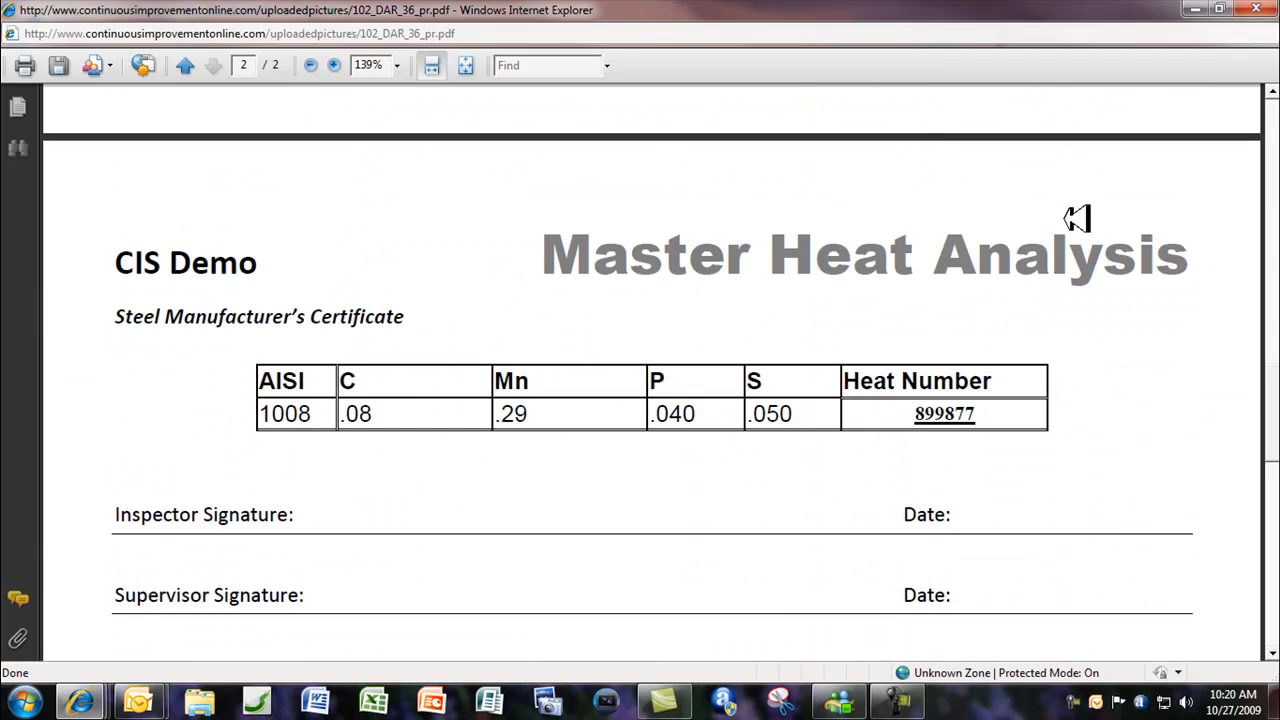
{"action": "left_click", "coordinate": [1257, 9]}
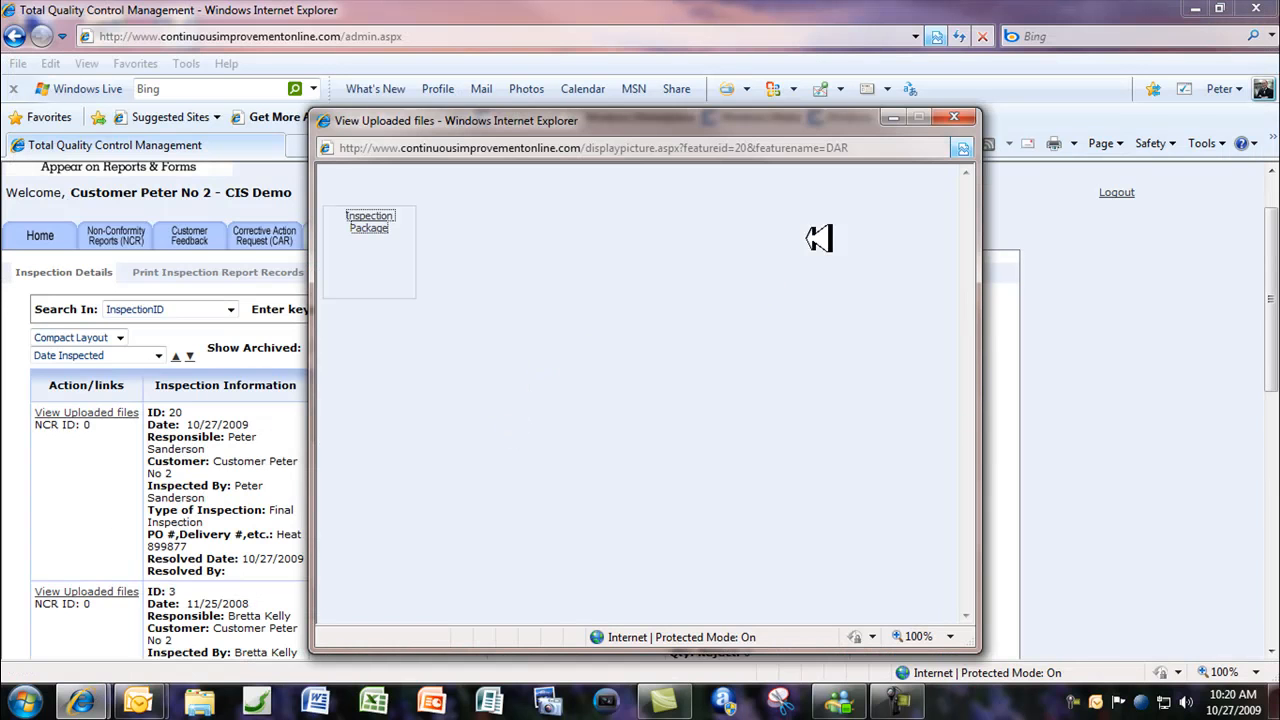
{"action": "left_click", "coordinate": [955, 117]}
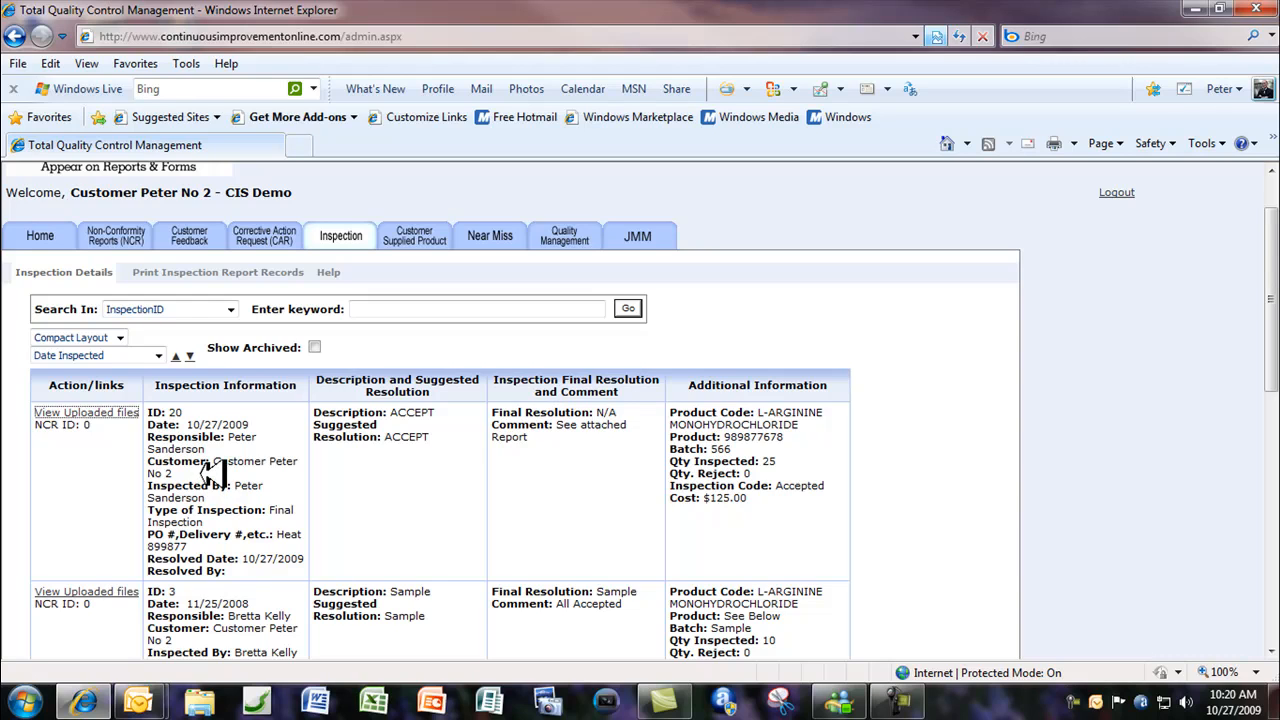
Step: Examine the InProcess report uploaded to the rejected batch 877 inspection record, and close its windows
{"action": "scroll", "coordinate": [213, 472], "scroll_direction": "down", "scroll_amount": 5}
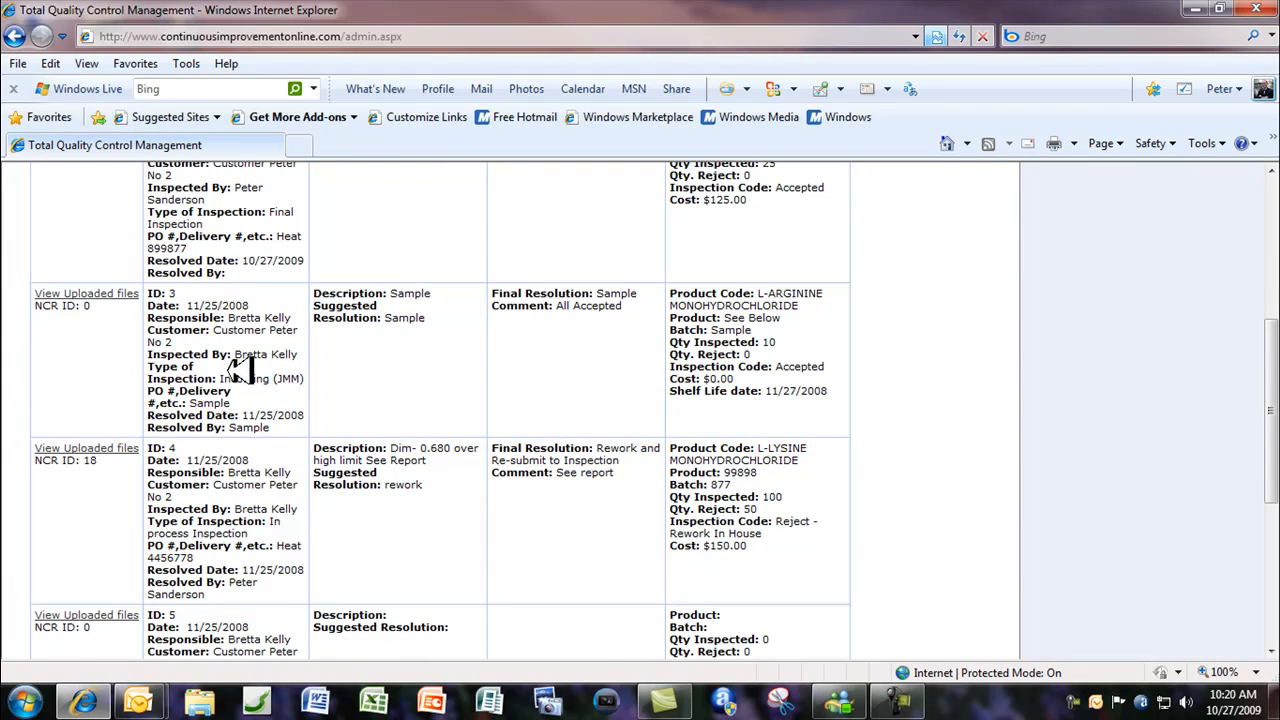
{"action": "scroll", "coordinate": [213, 460], "scroll_direction": "down", "scroll_amount": 3}
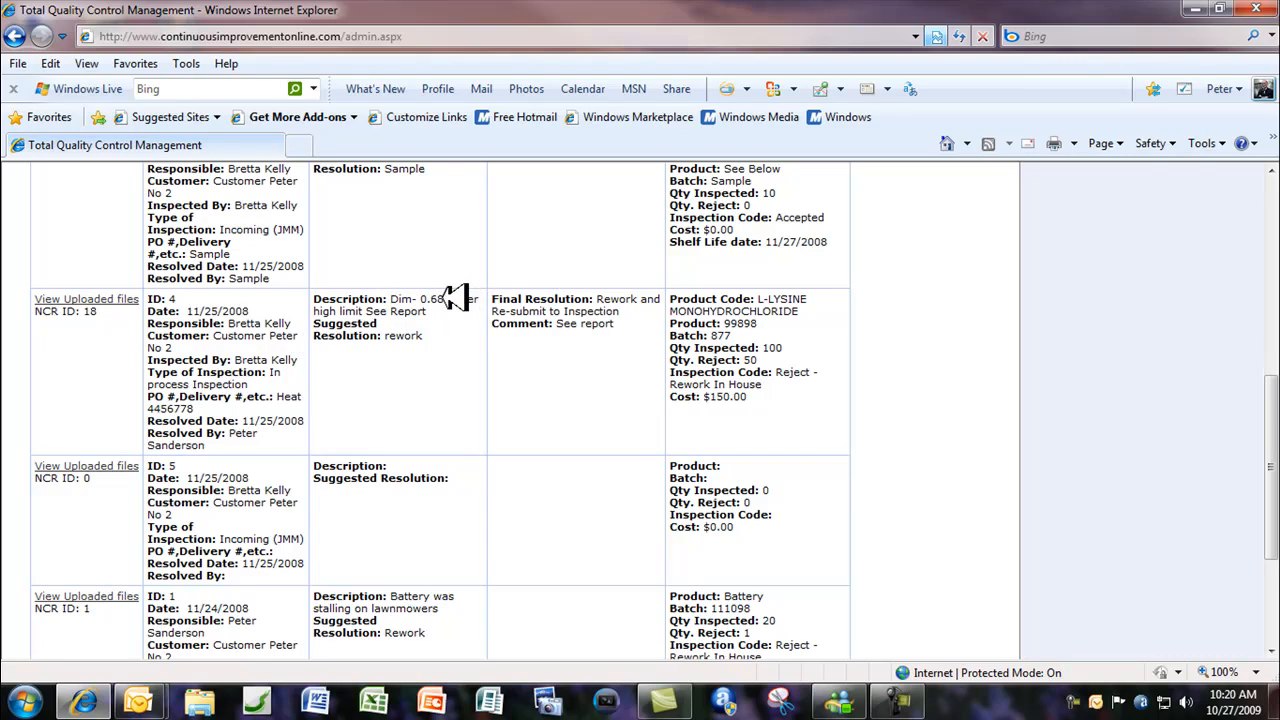
{"action": "left_click", "coordinate": [113, 299]}
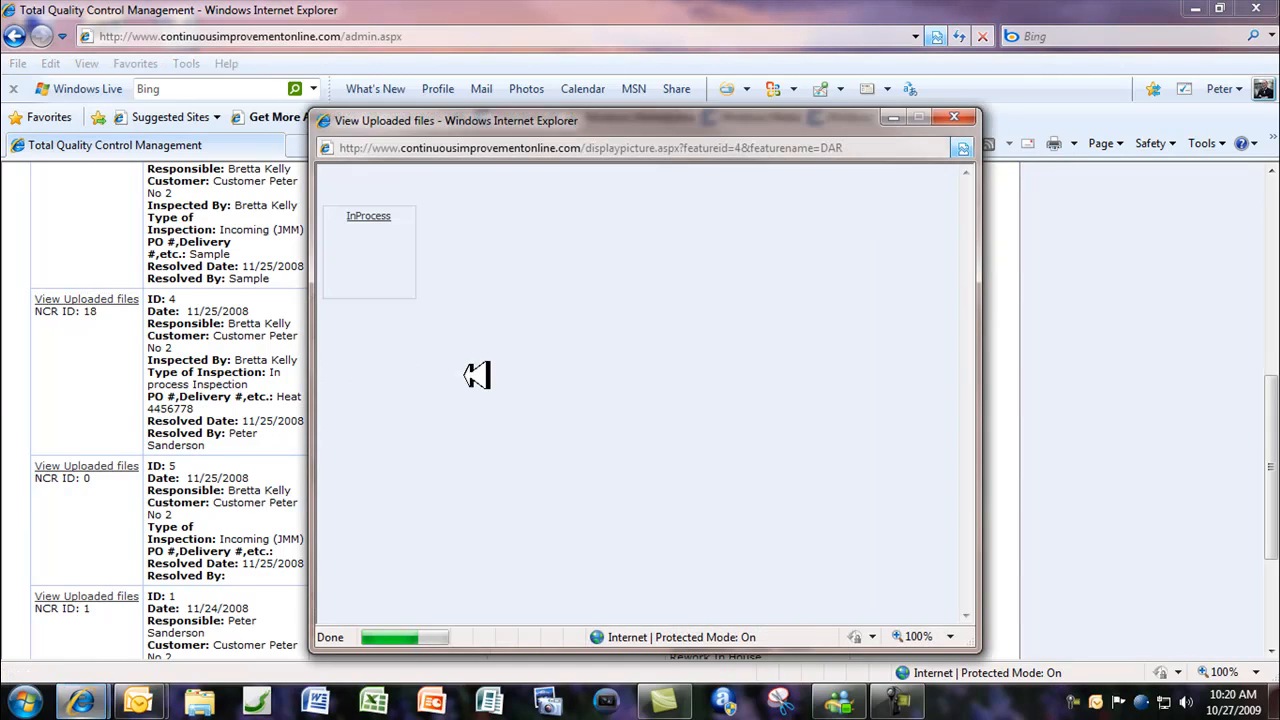
{"action": "left_click", "coordinate": [382, 218]}
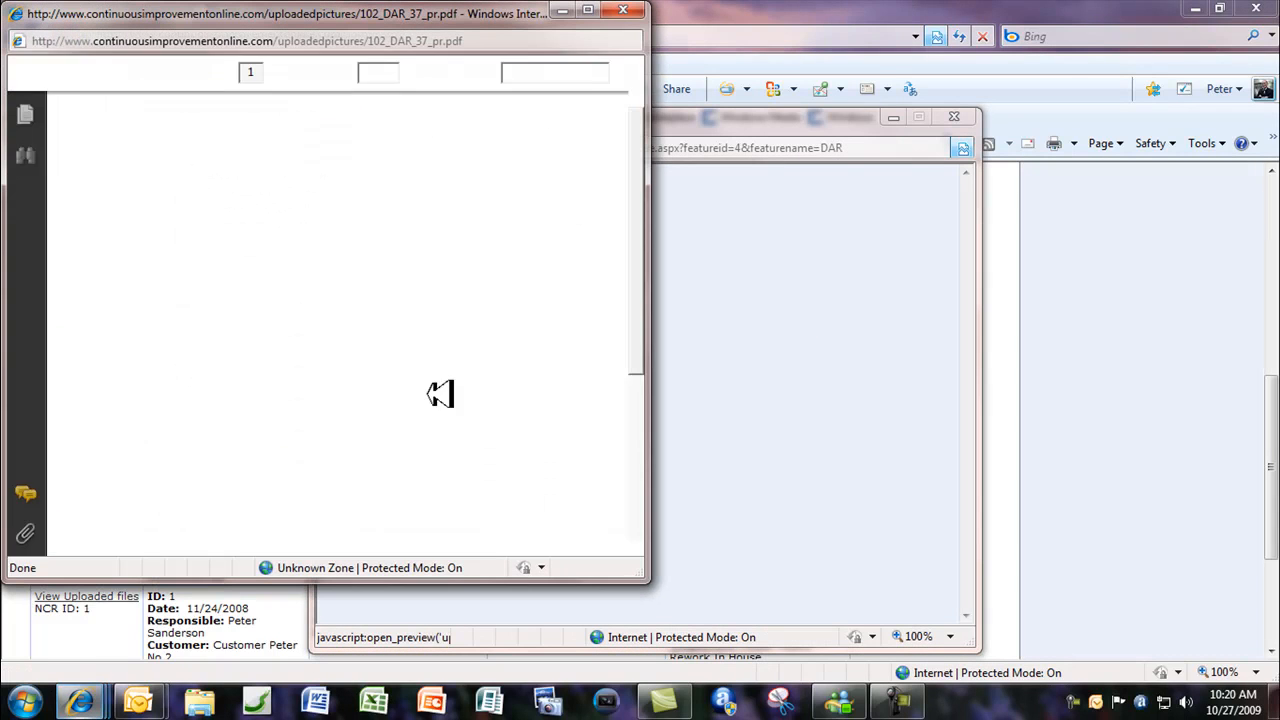
{"action": "left_click", "coordinate": [587, 10]}
{"action": "scroll", "coordinate": [697, 470], "scroll_direction": "down", "scroll_amount": 1}
{"action": "scroll", "coordinate": [697, 470], "scroll_direction": "down", "scroll_amount": 3}
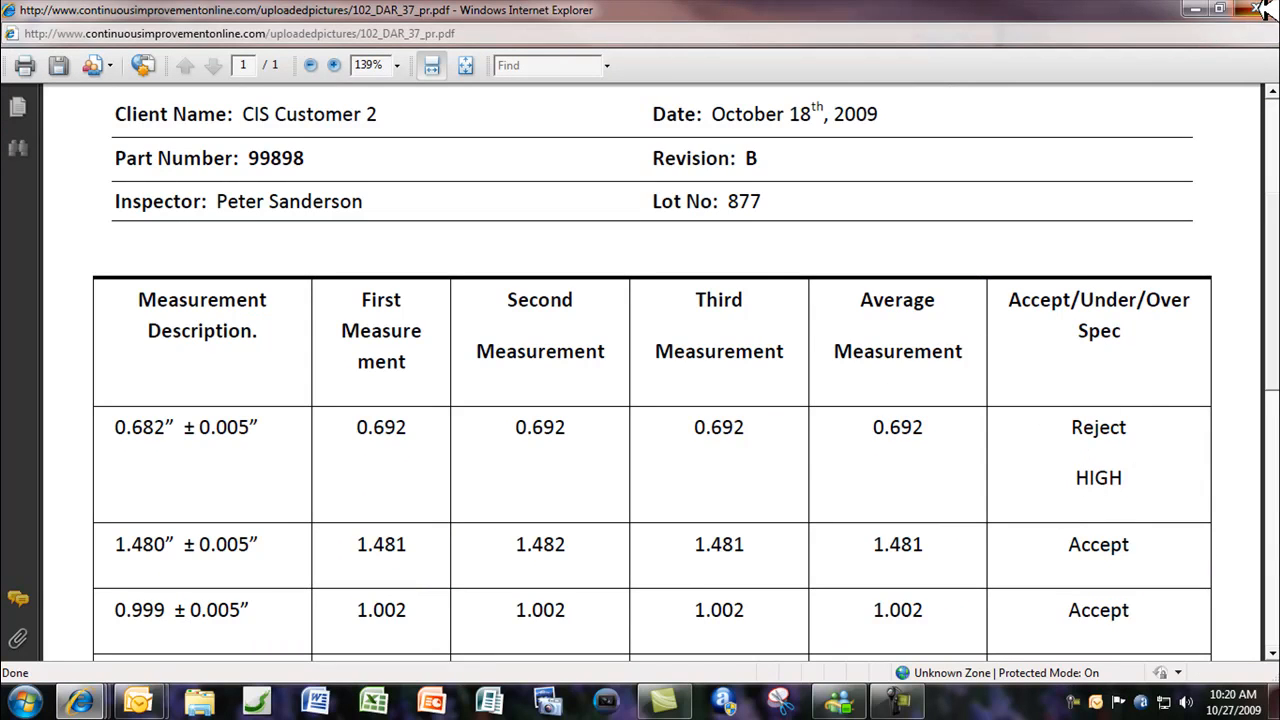
{"action": "left_click", "coordinate": [1220, 9]}
{"action": "left_click", "coordinate": [950, 124]}
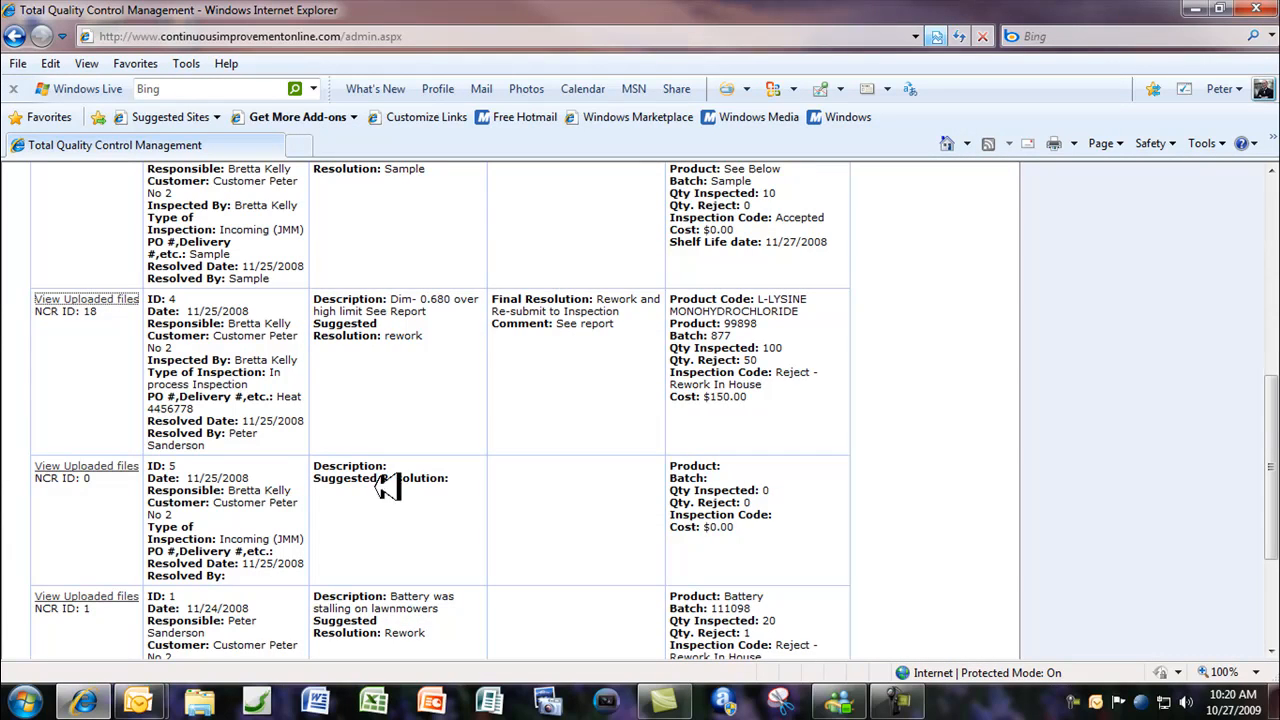
Step: Open the customer's Non-Conformity Reports (NCR) section
{"action": "scroll", "coordinate": [214, 400], "scroll_direction": "up", "scroll_amount": 5}
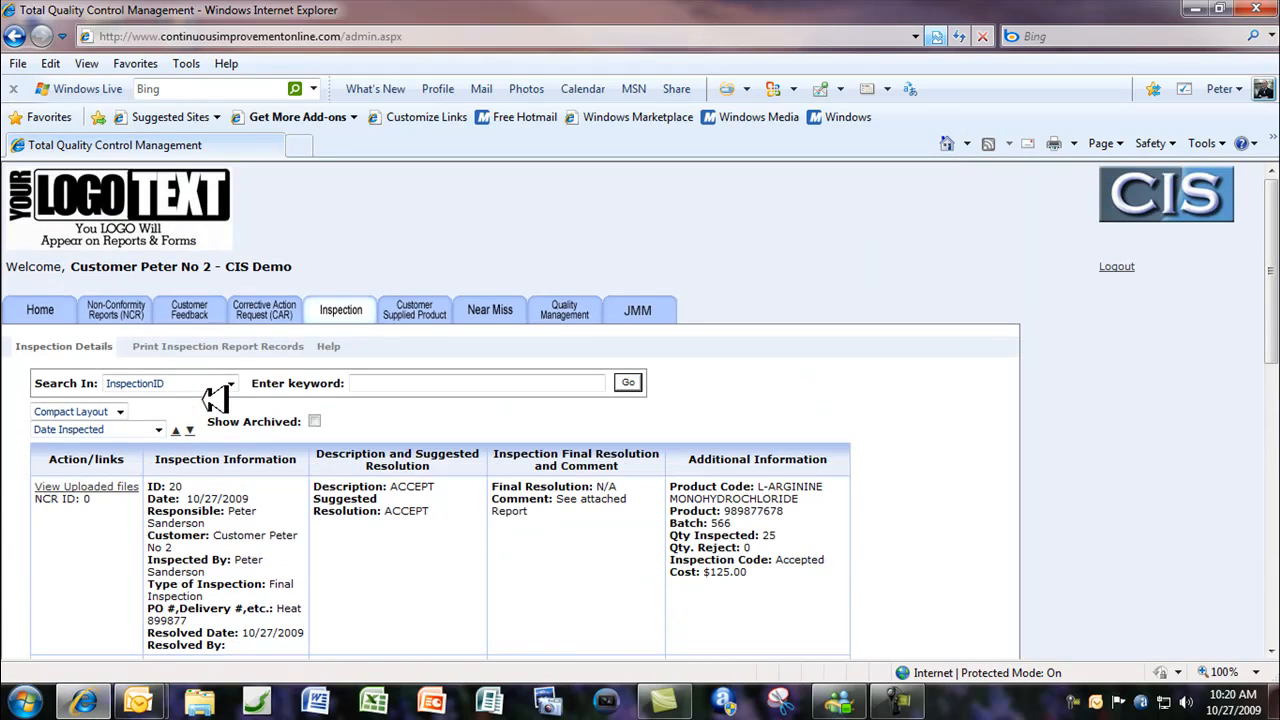
{"action": "left_click", "coordinate": [116, 309]}
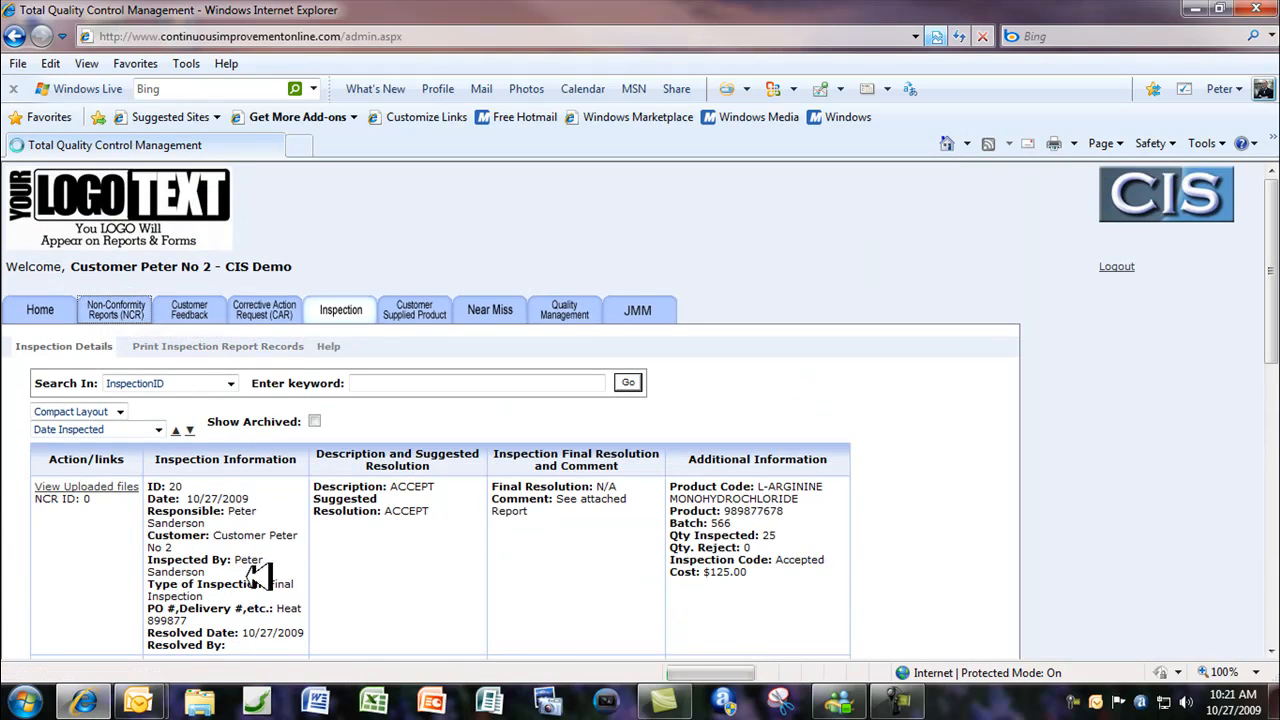